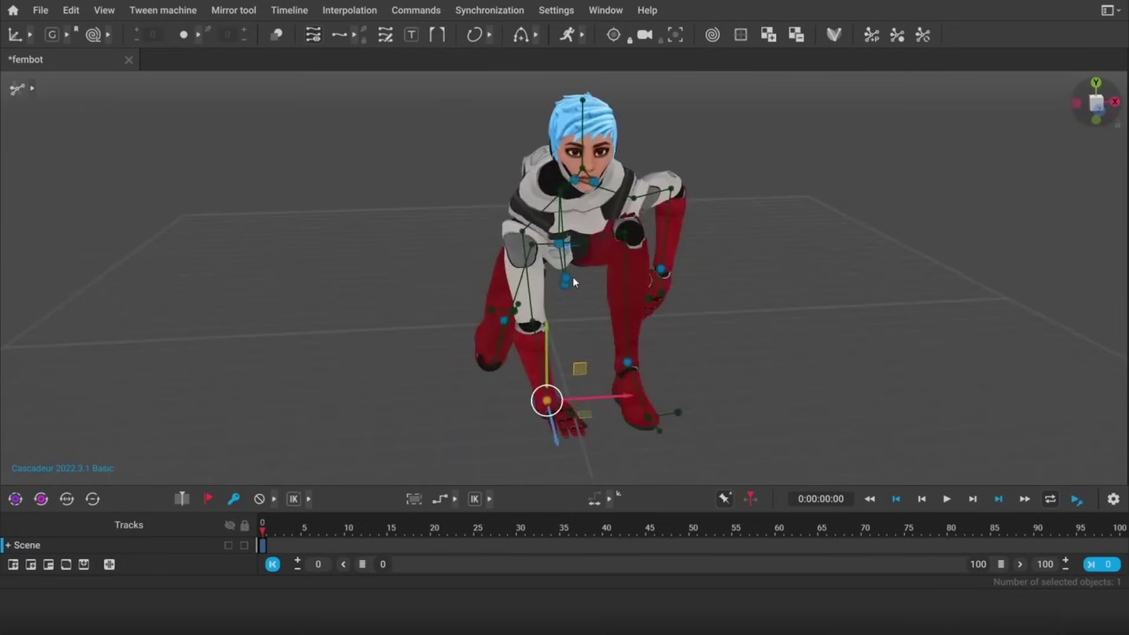
# Adjust the crouching fembot's pose by moving two of its body control points
pyautogui.moveTo(565, 281); pyautogui.dragTo(635, 235)
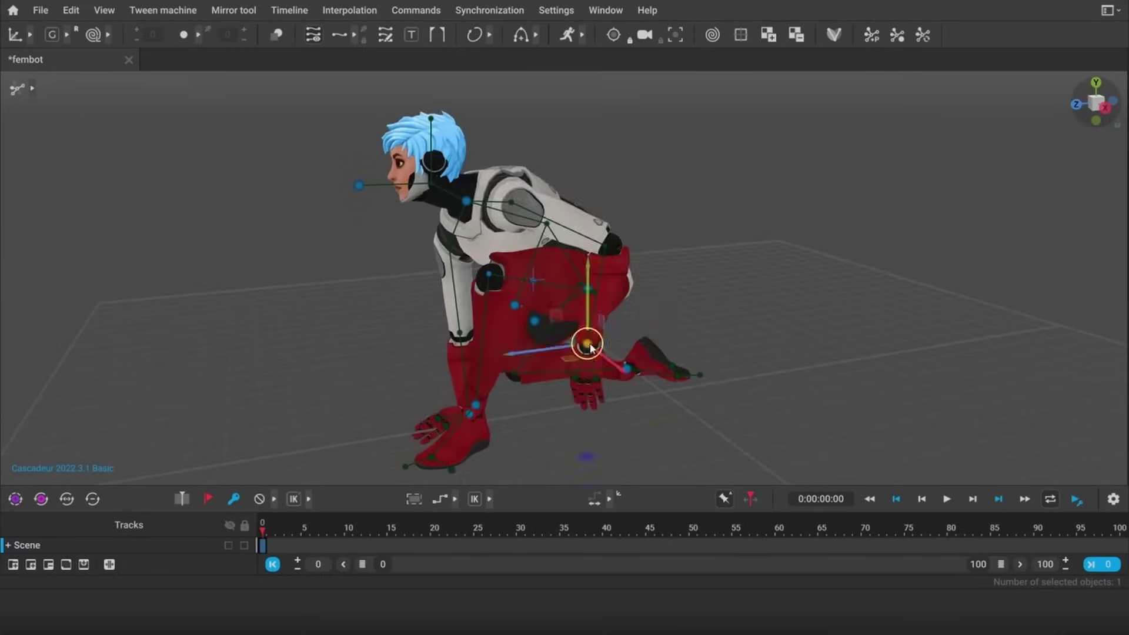
pyautogui.moveTo(584, 341); pyautogui.dragTo(694, 136)
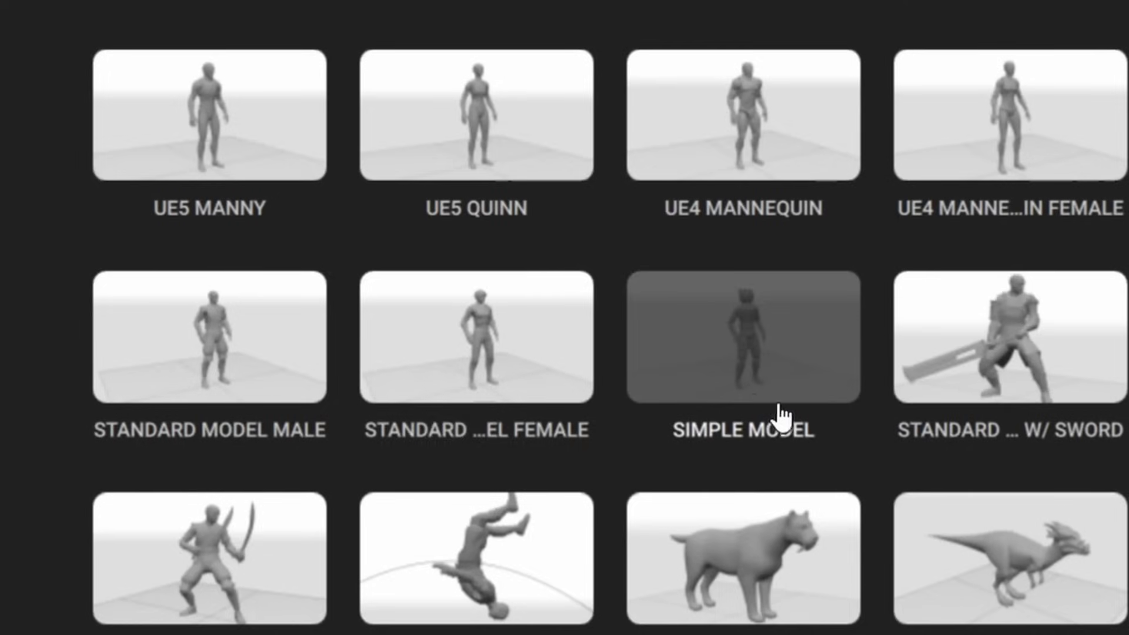
# Browse the sample scenes for a character model
pyautogui.scroll(-2, 705, 376)
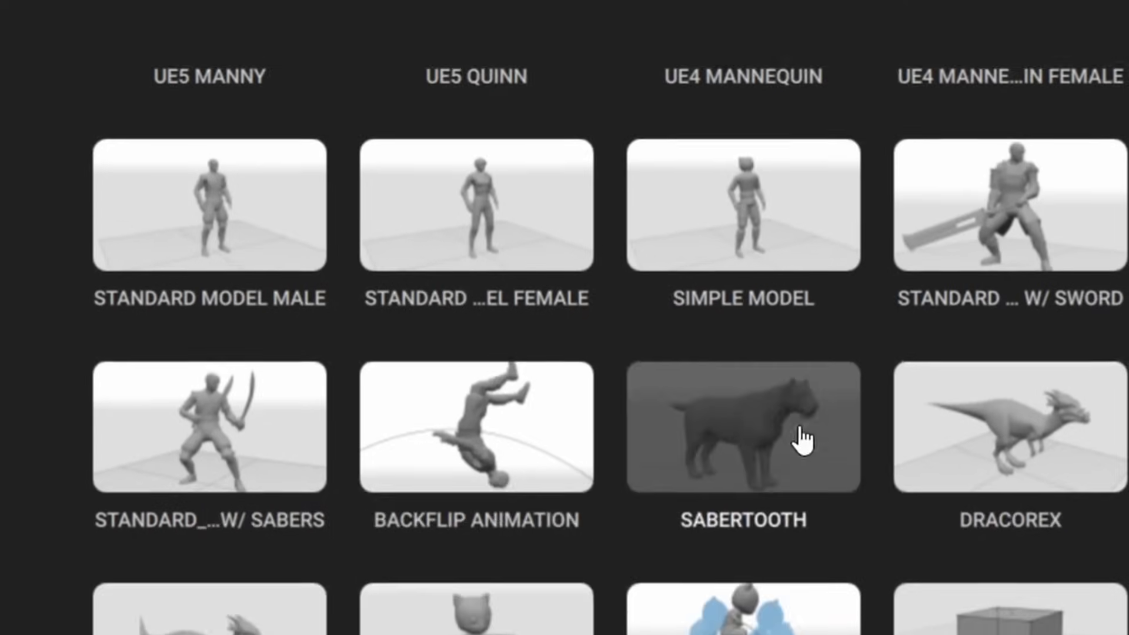
pyautogui.scroll(1, 647, 429)
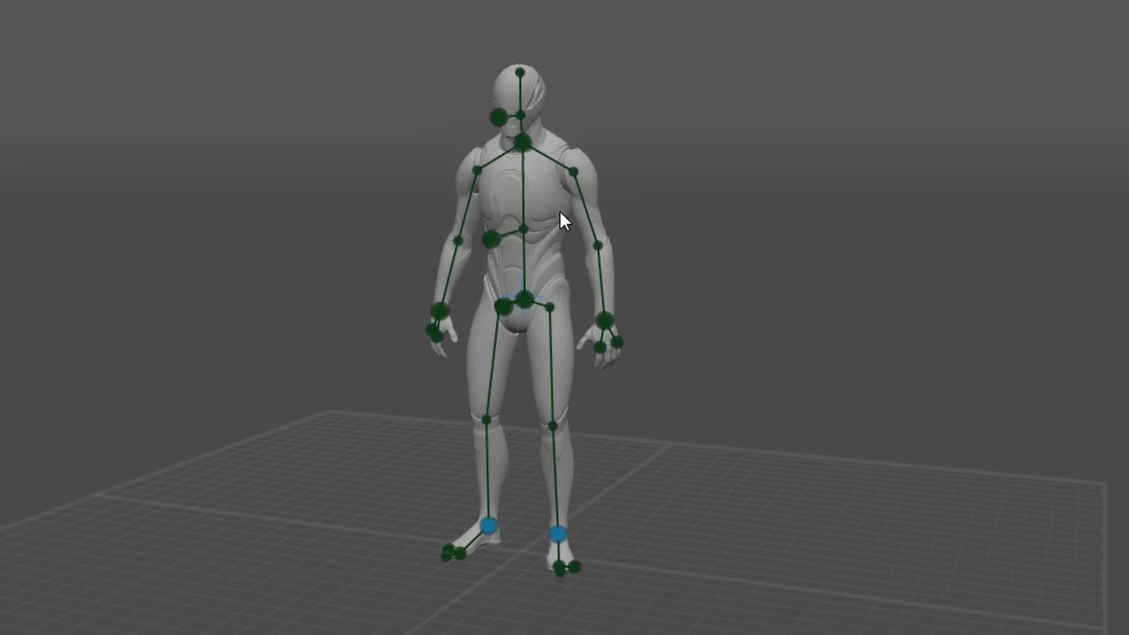
# Try moving the UE5 Manny figure's left hand up and down along the vertical axis
pyautogui.keyDown('alt'); pyautogui.moveTo(470, 242); pyautogui.dragTo(384, 213); pyautogui.keyUp('alt')
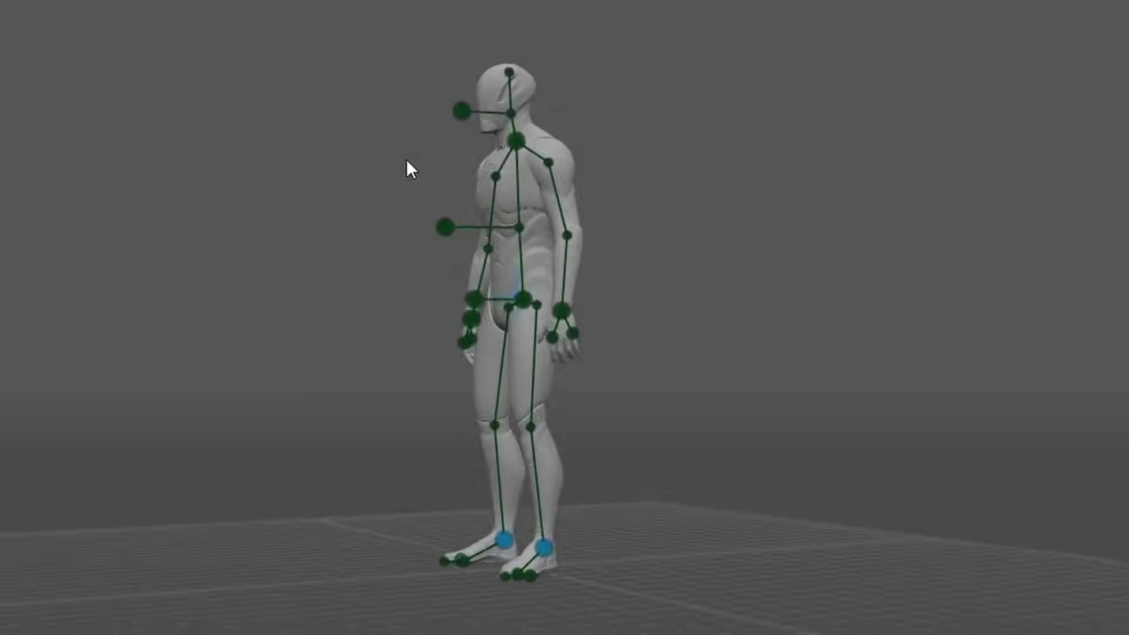
pyautogui.keyDown('alt'); pyautogui.moveTo(406, 159); pyautogui.dragTo(549, 245); pyautogui.keyUp('alt')
pyautogui.scroll(4, 545, 234)
pyautogui.scroll(-5, 546, 234)
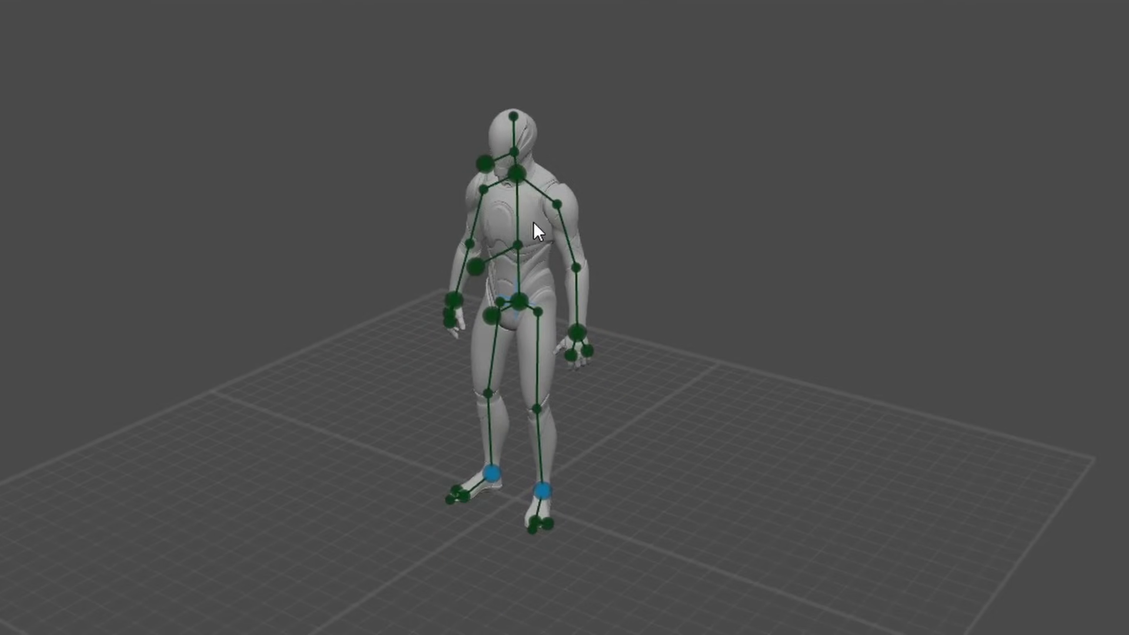
pyautogui.click(575, 331)
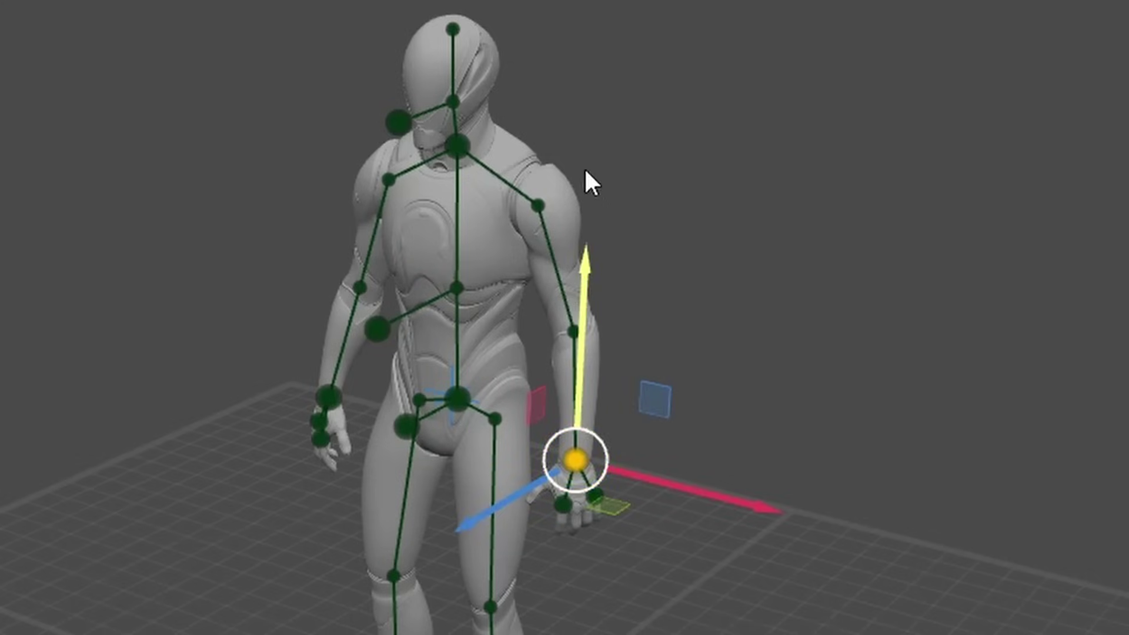
pyautogui.moveTo(585, 171); pyautogui.dragTo(551, 328)
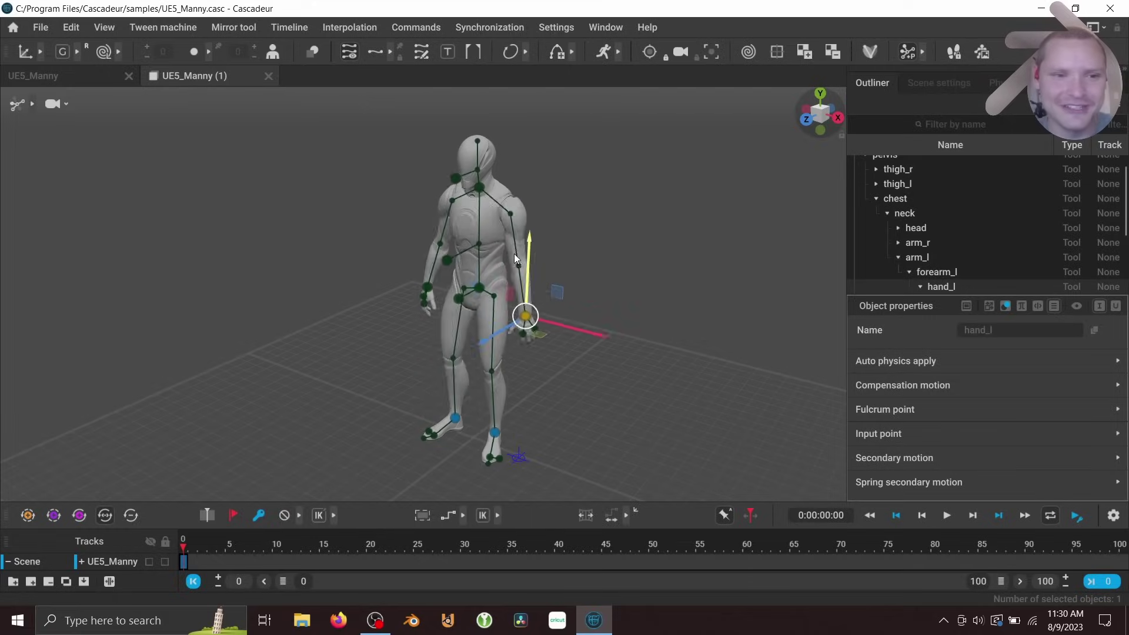
pyautogui.moveTo(515, 256)
pyautogui.mouseDown()
pyautogui.moveTo(518, 271)
pyautogui.moveTo(520, 199)
pyautogui.moveTo(515, 256)
pyautogui.moveTo(520, 245)
pyautogui.mouseUp()
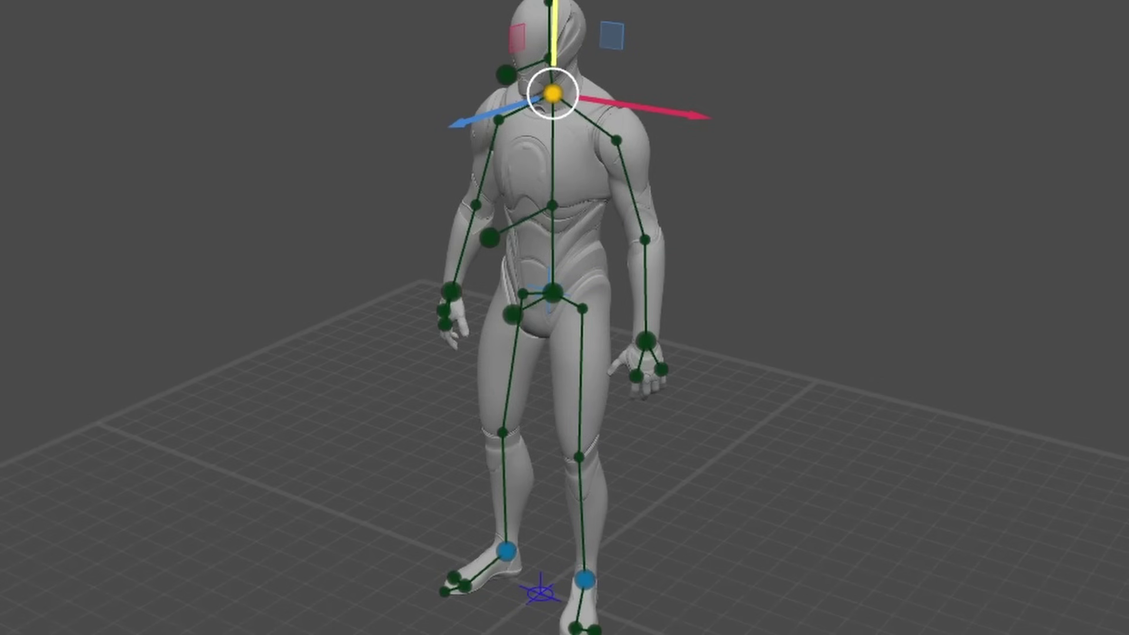
# Try lowering the neck point, first alone and then together with both shoulder points, and undo the move
pyautogui.moveTo(553, 1); pyautogui.dragTo(559, 122)
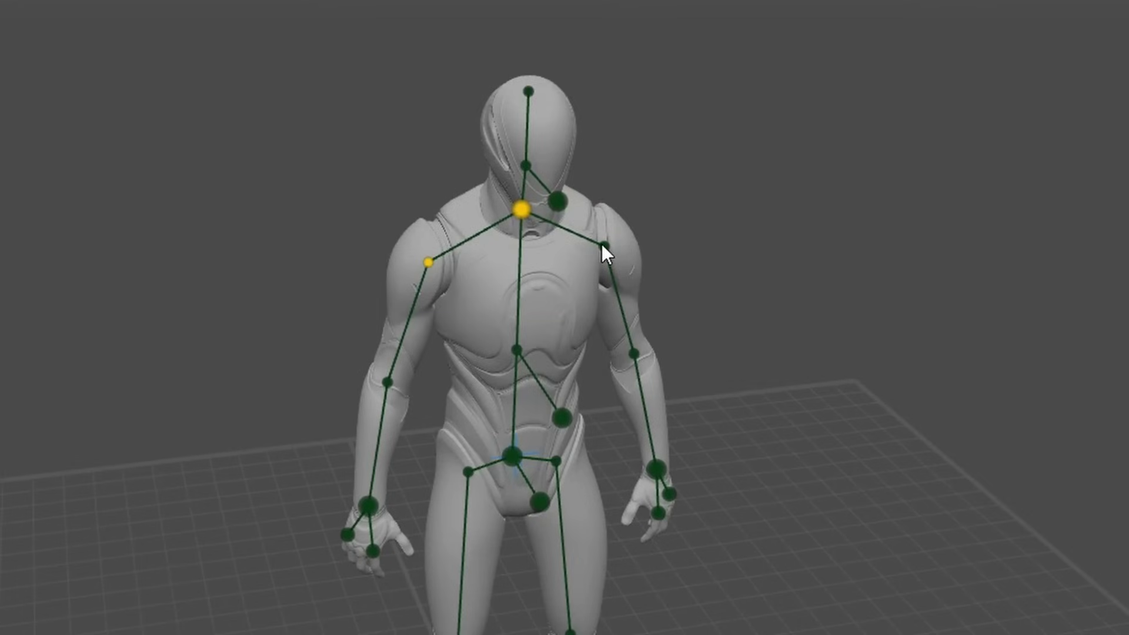
pyautogui.keyDown('shift'); pyautogui.click(603, 246); pyautogui.keyUp('shift')
pyautogui.moveTo(528, 66); pyautogui.dragTo(531, 135)
pyautogui.hotkey('ctrl', 'z')
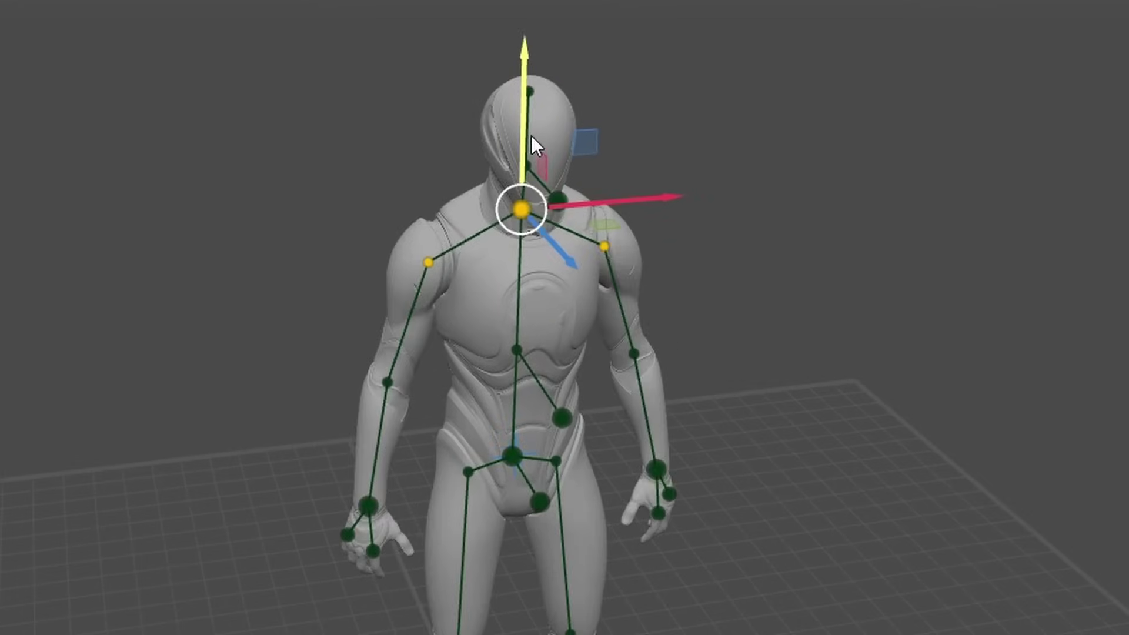
# Try rotating the neck and shoulder points about the vertical axis, undo it, and try moving them down instead
pyautogui.press('e')
pyautogui.moveTo(513, 241); pyautogui.dragTo(420, 249)
pyautogui.hotkey('ctrl', 'z')
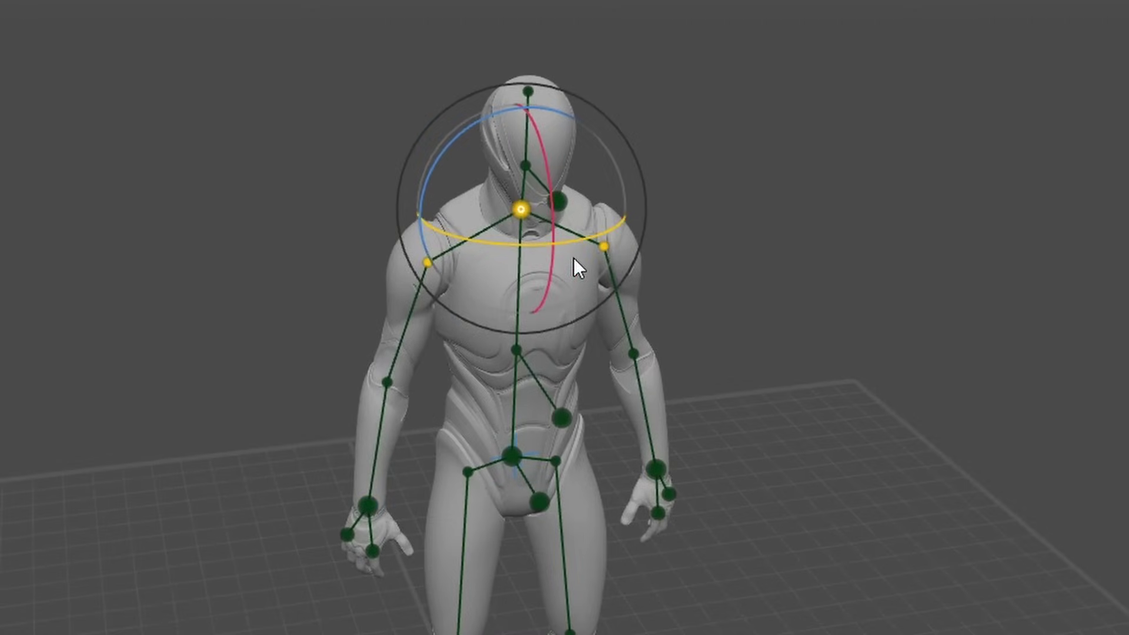
pyautogui.press('w')
pyautogui.moveTo(520, 104); pyautogui.dragTo(552, 191)
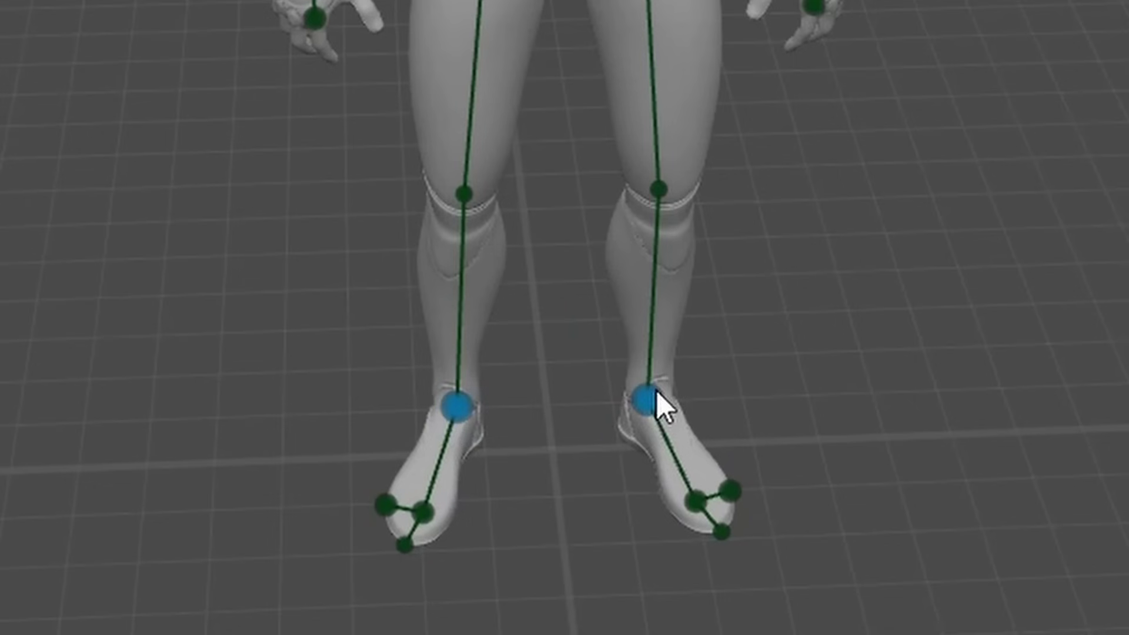
# Try moving the pelvis down and then sideways over the fixed feet, undoing each move
pyautogui.click(475, 413)
pyautogui.keyDown('shift'); pyautogui.click(452, 405); pyautogui.keyUp('shift')
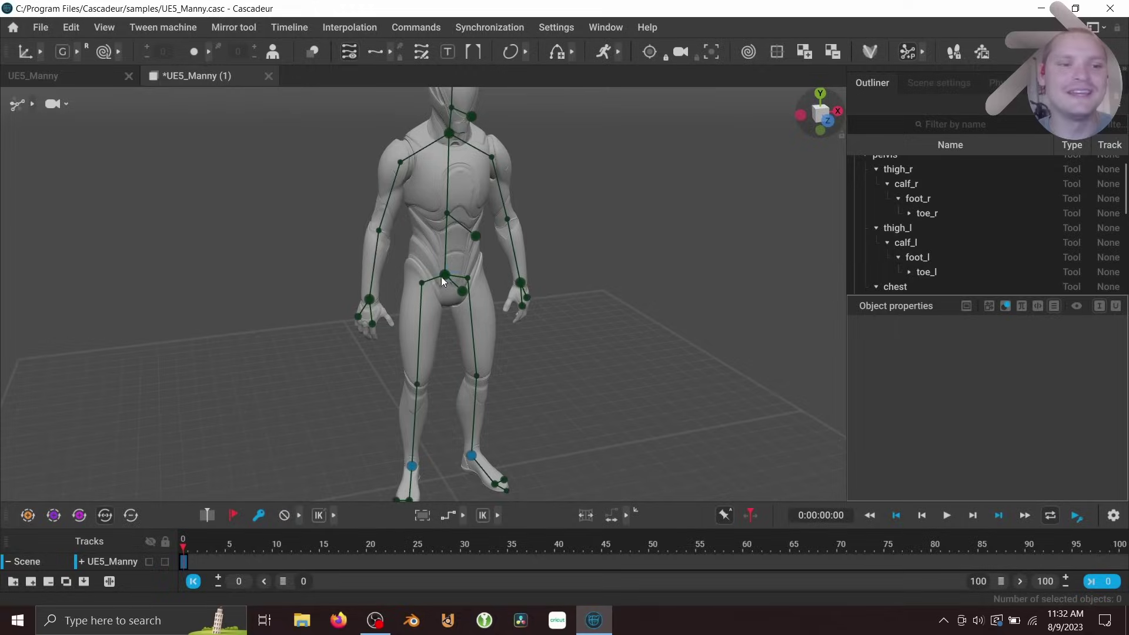
pyautogui.click(444, 275)
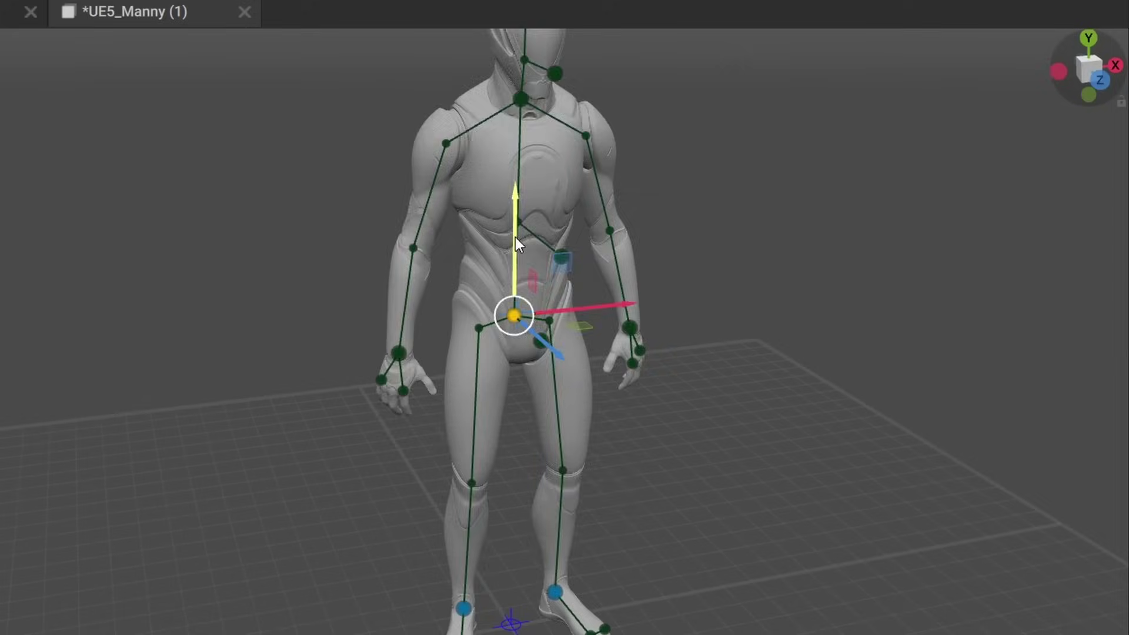
pyautogui.moveTo(515, 237); pyautogui.dragTo(527, 329)
pyautogui.hotkey('ctrl', 'z')
pyautogui.moveTo(620, 308); pyautogui.dragTo(581, 355)
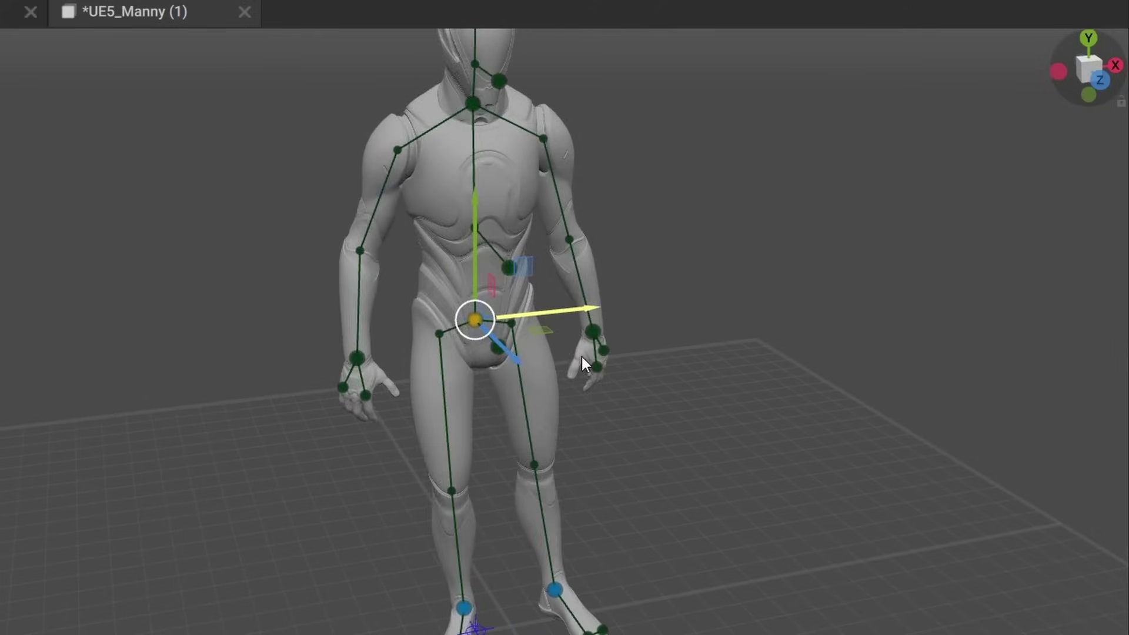
pyautogui.hotkey('ctrl', 'z')
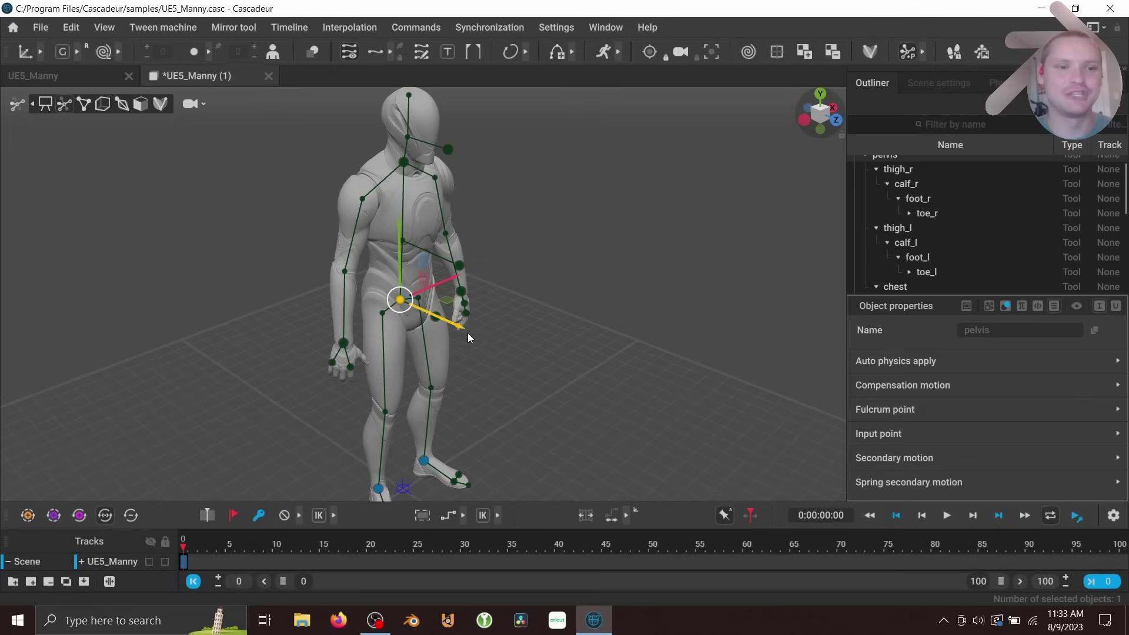
# Try shifting the pelvis along its forward axis and lowering the neck over a fixed pelvis, and undo the changes
pyautogui.moveTo(464, 332)
pyautogui.mouseDown()
pyautogui.moveTo(493, 344)
pyautogui.moveTo(457, 322)
pyautogui.moveTo(414, 320)
pyautogui.moveTo(452, 337)
pyautogui.mouseUp()
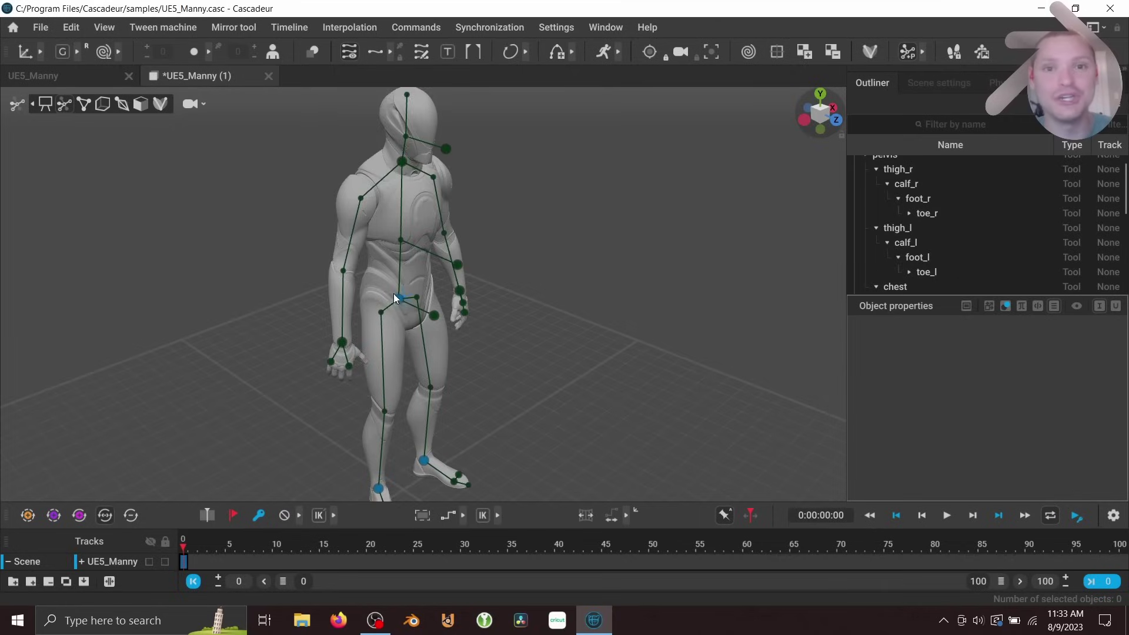
pyautogui.keyDown('alt'); pyautogui.moveTo(523, 252); pyautogui.dragTo(579, 352, button='middle'); pyautogui.keyUp('alt')
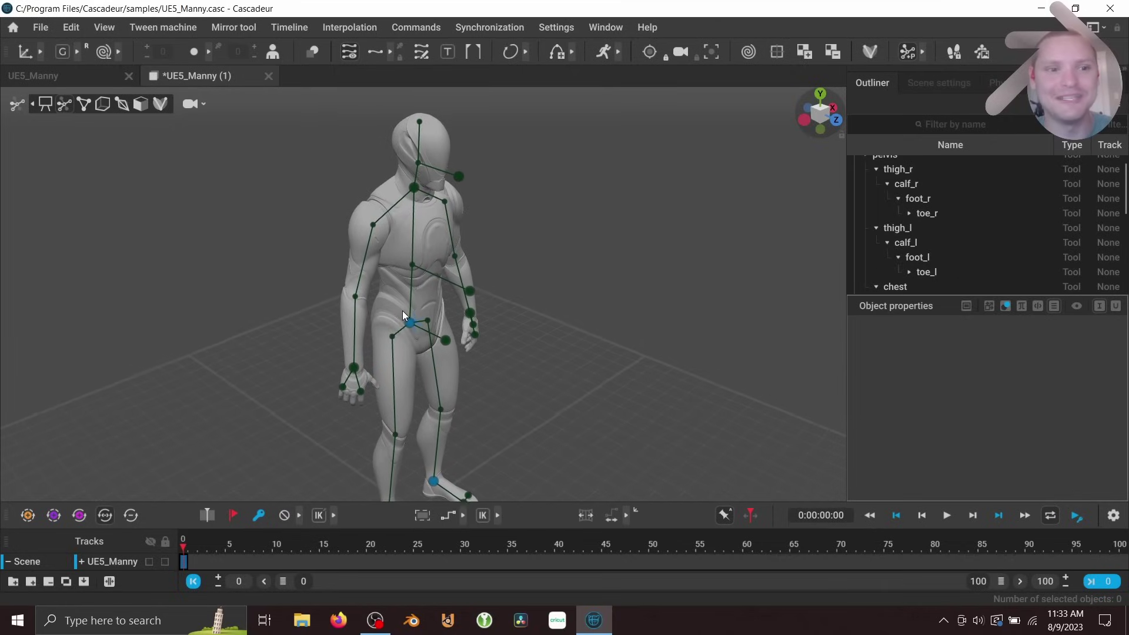
pyautogui.click(415, 189)
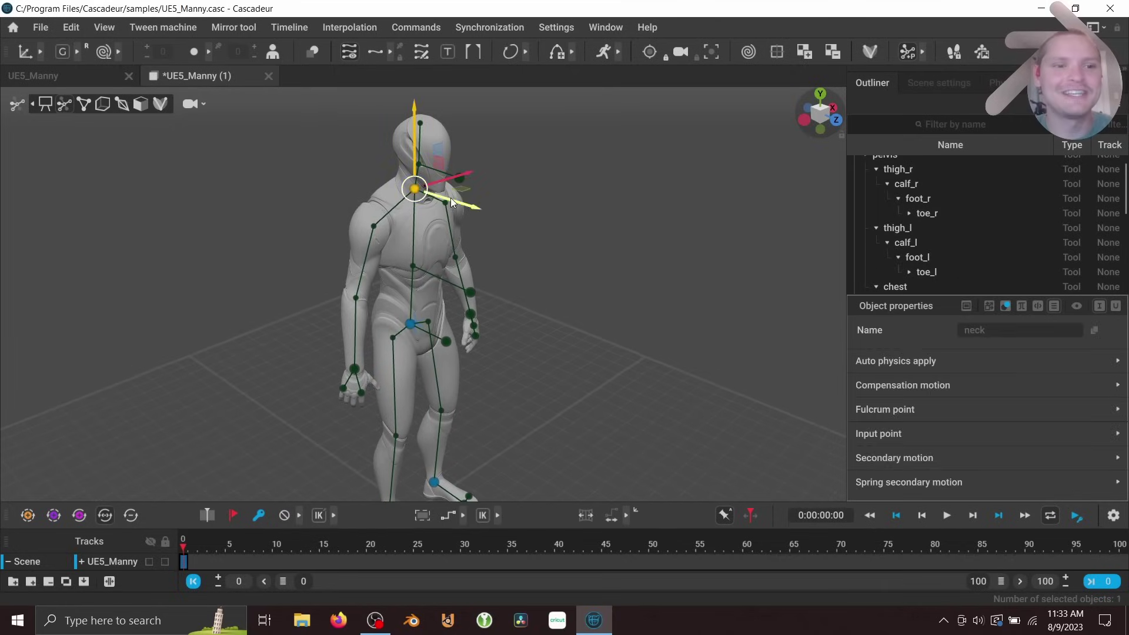
pyautogui.moveTo(415, 121); pyautogui.dragTo(428, 167)
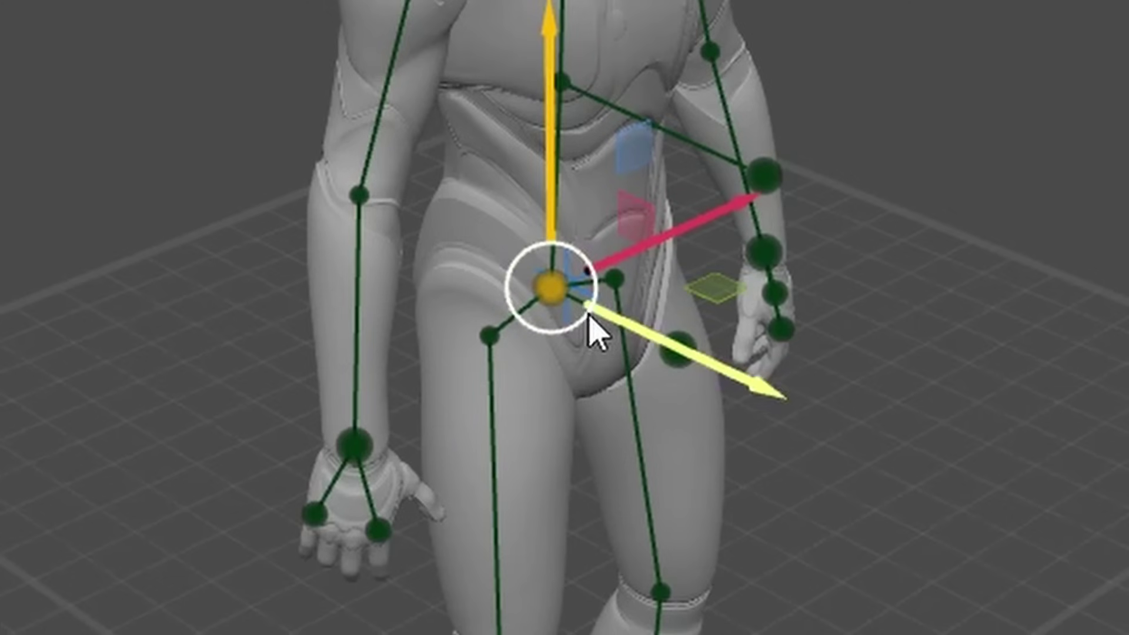
pyautogui.click(868, 263)
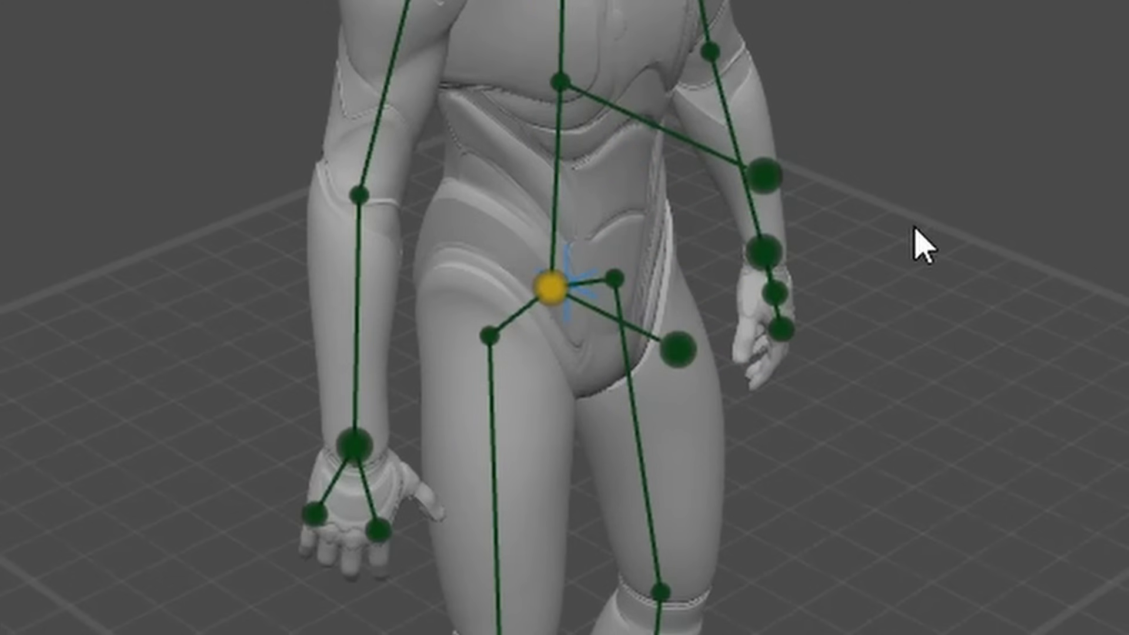
pyautogui.hotkey('ctrl', 'z')
pyautogui.hotkey('ctrl', 'z')
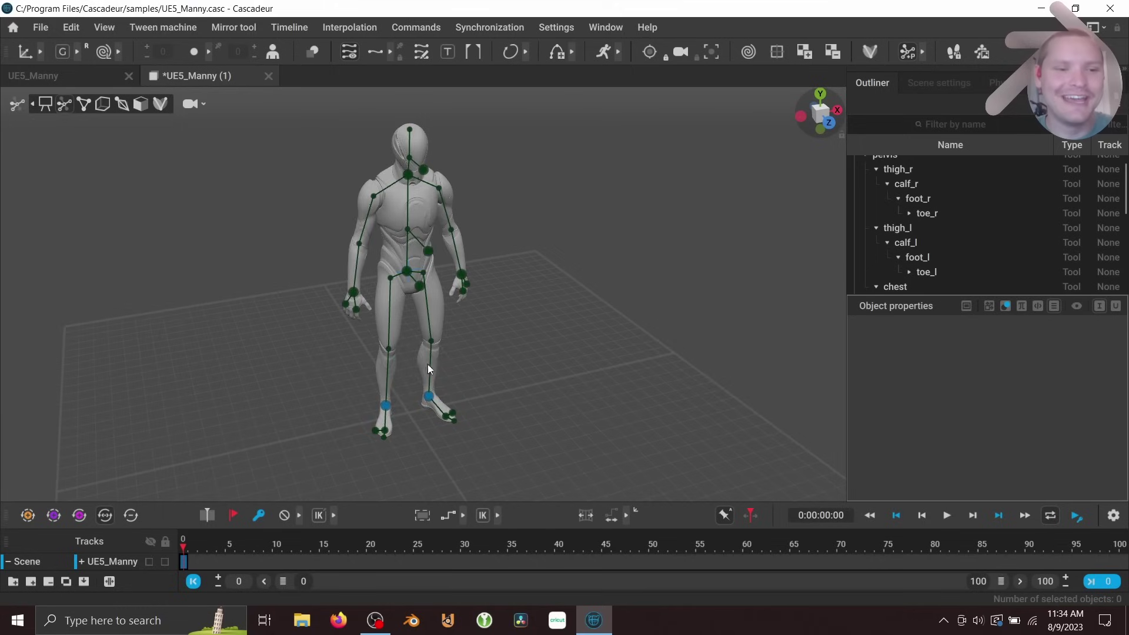
# Widen the figure's stance by moving the left and right feet apart
pyautogui.keyDown('alt'); pyautogui.moveTo(428, 364); pyautogui.dragTo(268, 385); pyautogui.keyUp('alt')
pyautogui.click(440, 395)
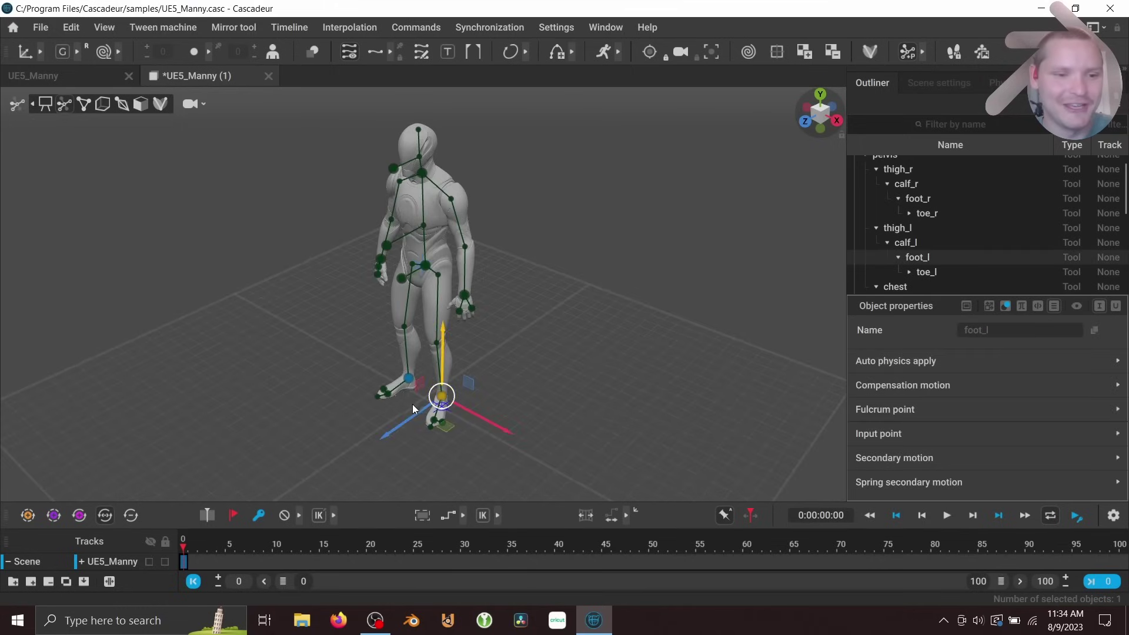
pyautogui.moveTo(386, 438)
pyautogui.mouseDown(button='right')
pyautogui.moveTo(340, 453)
pyautogui.moveTo(635, 355)
pyautogui.moveTo(365, 436)
pyautogui.mouseUp(button='right')
pyautogui.click(369, 435)
pyautogui.moveTo(431, 462); pyautogui.dragTo(415, 457)
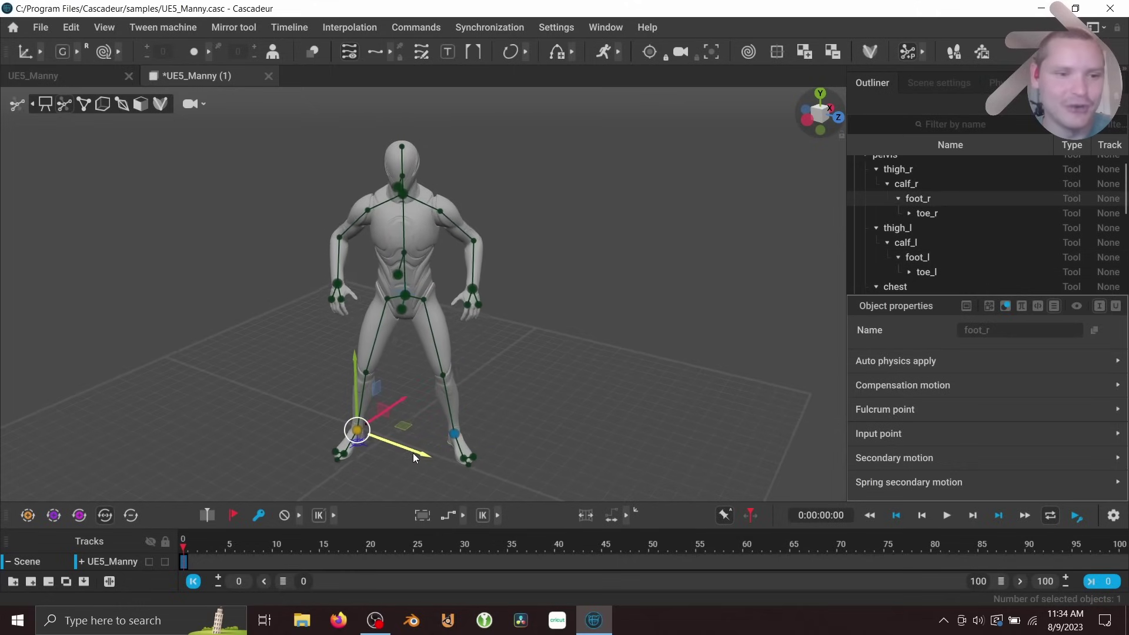
# Raise both hands, with the right one above the head, and go to frame 10
pyautogui.click(473, 289)
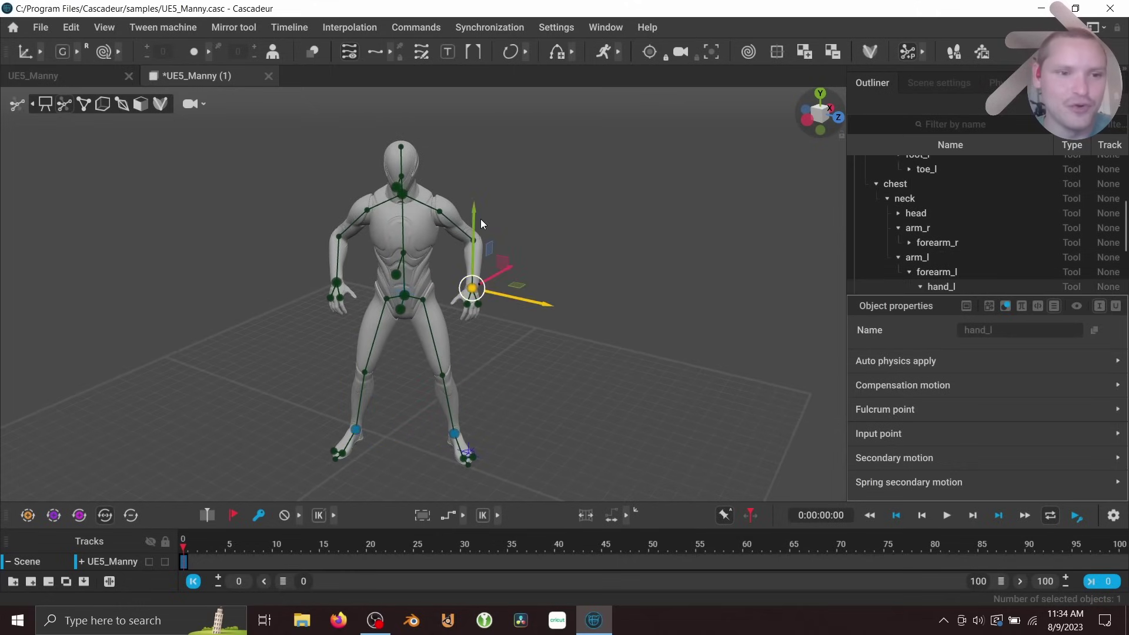
pyautogui.moveTo(473, 225); pyautogui.dragTo(467, 169)
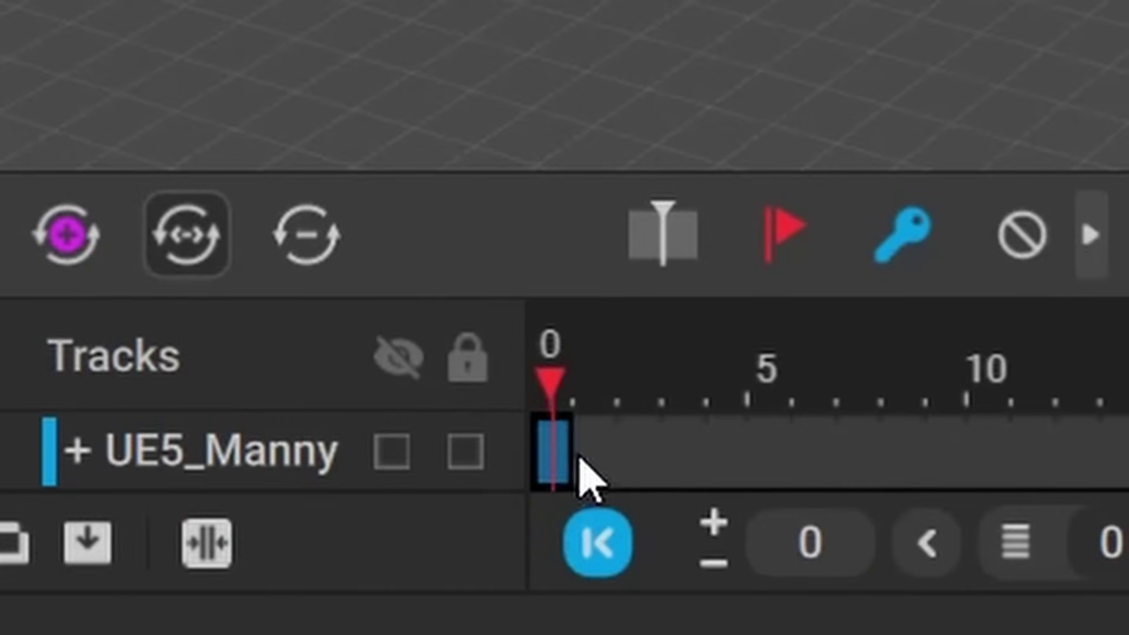
pyautogui.moveTo(611, 382); pyautogui.dragTo(858, 395)
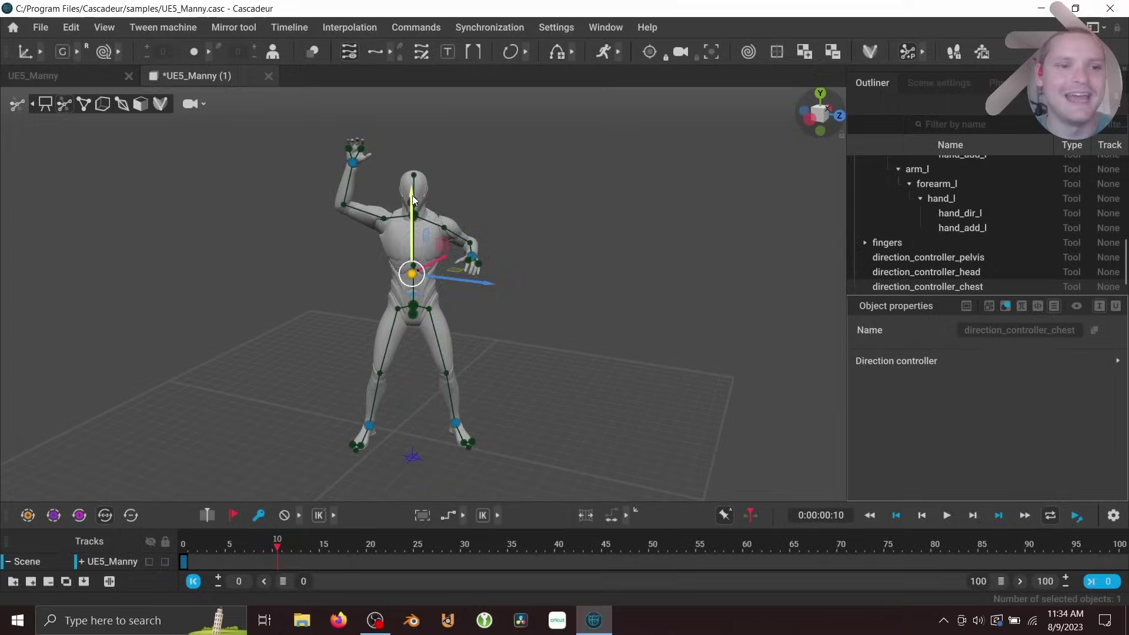
# Try moving the chest direction controller down along the vertical axis, and undo the move
pyautogui.moveTo(414, 229)
pyautogui.mouseDown()
pyautogui.moveTo(415, 253)
pyautogui.moveTo(415, 232)
pyautogui.mouseUp()
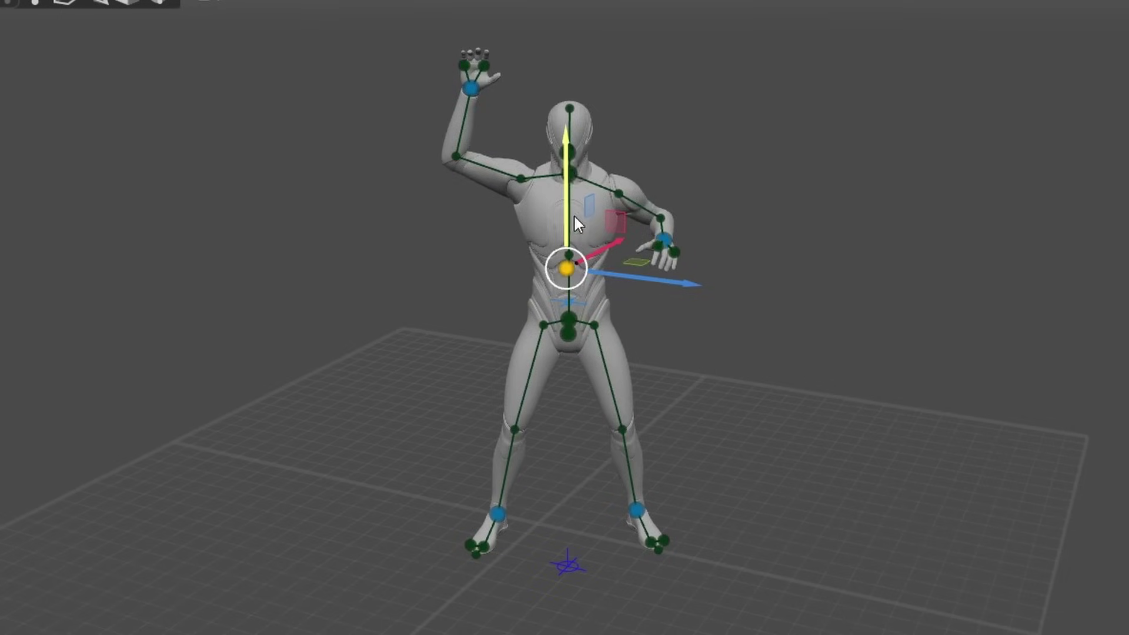
pyautogui.moveTo(415, 194); pyautogui.dragTo(420, 242)
pyautogui.hotkey('ctrl', 'z')
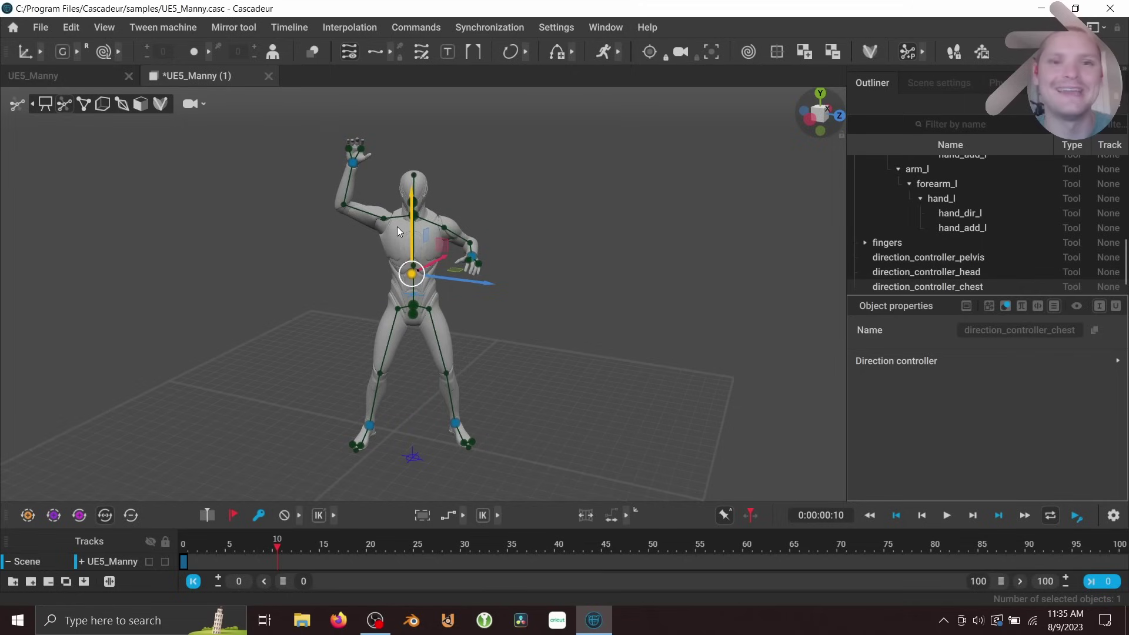
pyautogui.moveTo(414, 206)
pyautogui.mouseDown()
pyautogui.moveTo(416, 250)
pyautogui.moveTo(416, 224)
pyautogui.mouseUp()
# Shift the left foot across the floor at frame 10 and add a keyframe for the pose
pyautogui.click(275, 562)
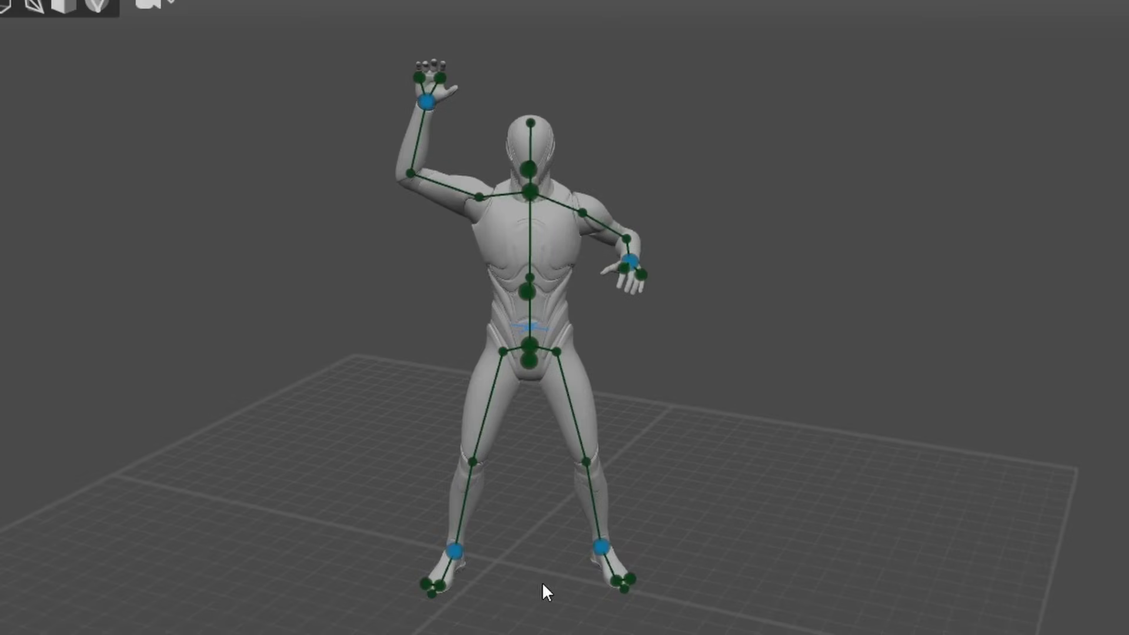
pyautogui.click(603, 546)
pyautogui.moveTo(670, 536); pyautogui.dragTo(687, 504)
pyautogui.keyDown('alt'); pyautogui.moveTo(595, 328); pyautogui.dragTo(486, 348); pyautogui.keyUp('alt')
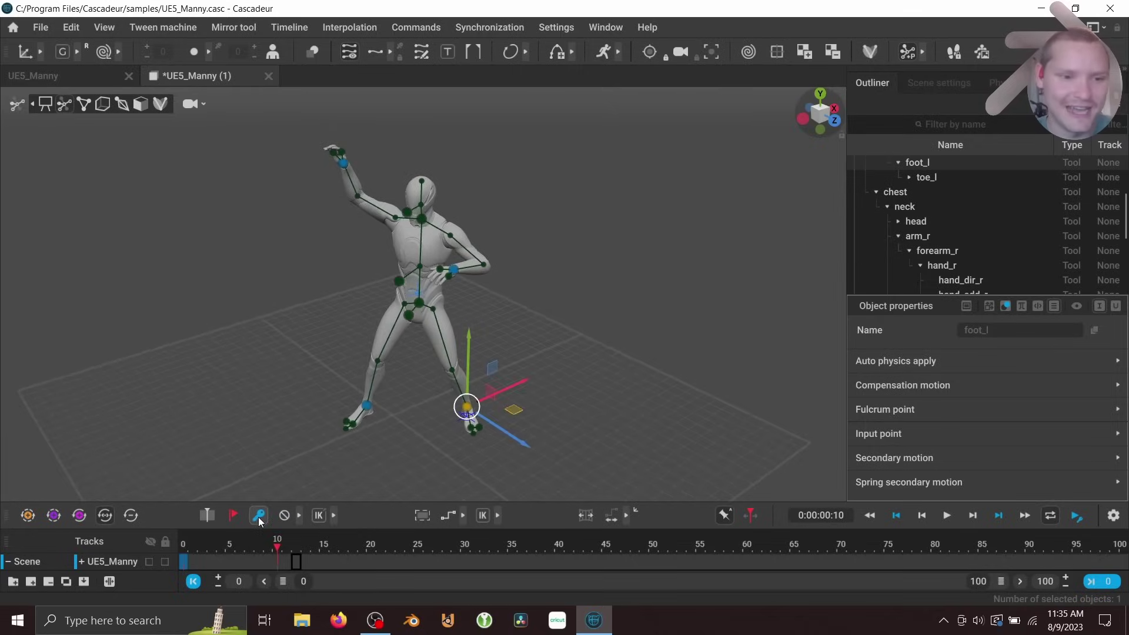
# Select both hand and both foot points, mirror the frame 10 pose with the Mirror tool, and return to frame 0
pyautogui.moveTo(540, 443); pyautogui.dragTo(289, 147)
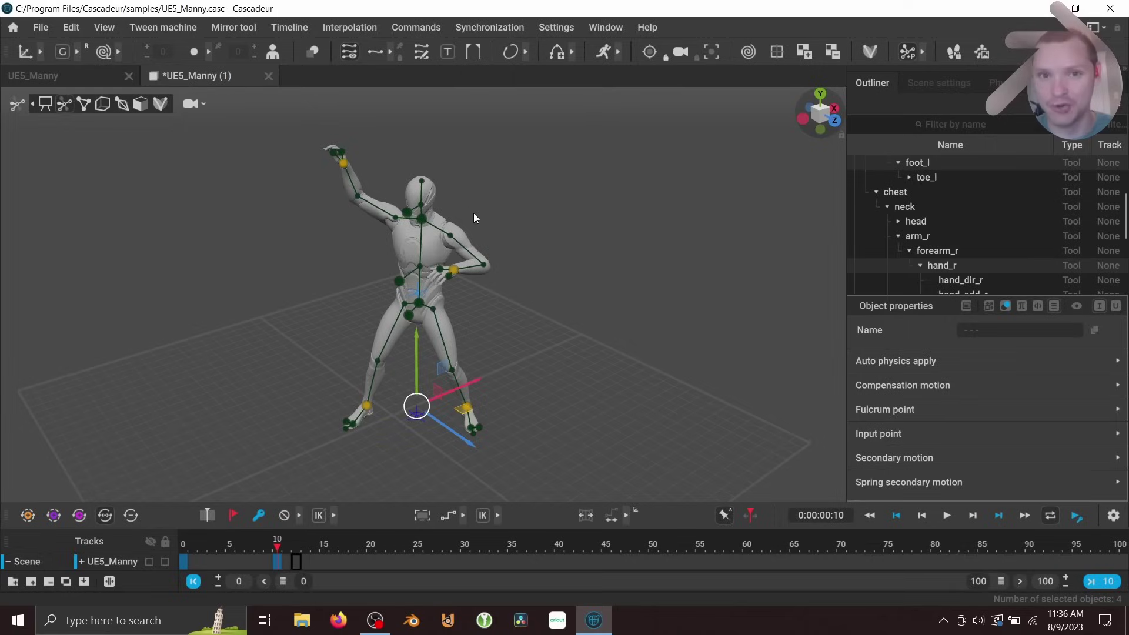
pyautogui.click(234, 27)
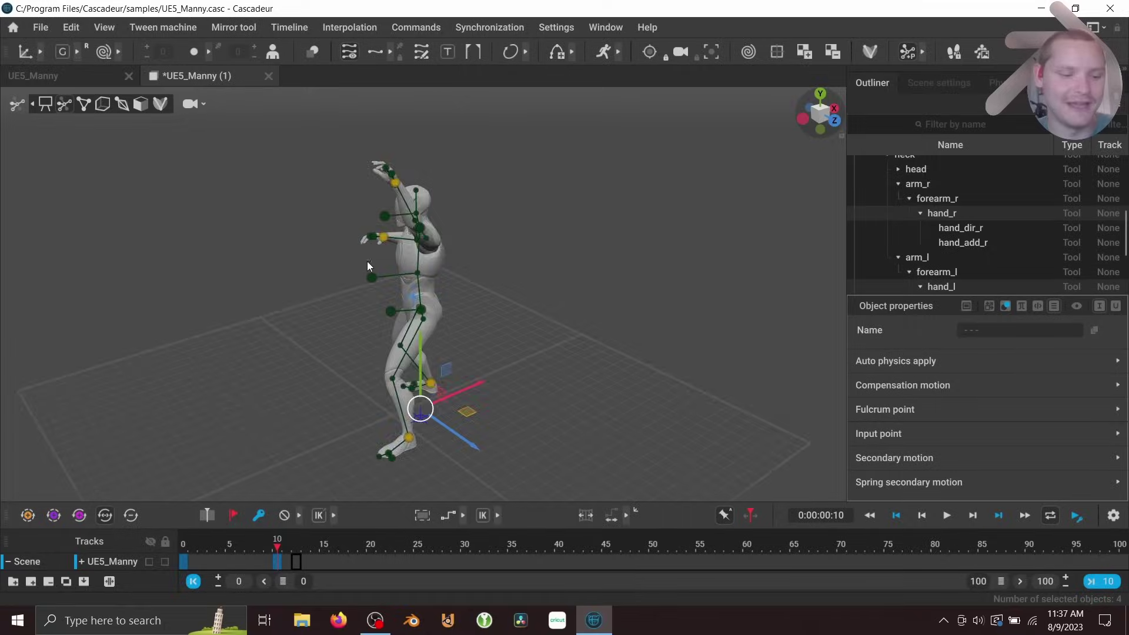
pyautogui.keyDown('alt'); pyautogui.moveTo(367, 261); pyautogui.dragTo(587, 271); pyautogui.keyUp('alt')
pyautogui.moveTo(232, 545); pyautogui.dragTo(174, 549)
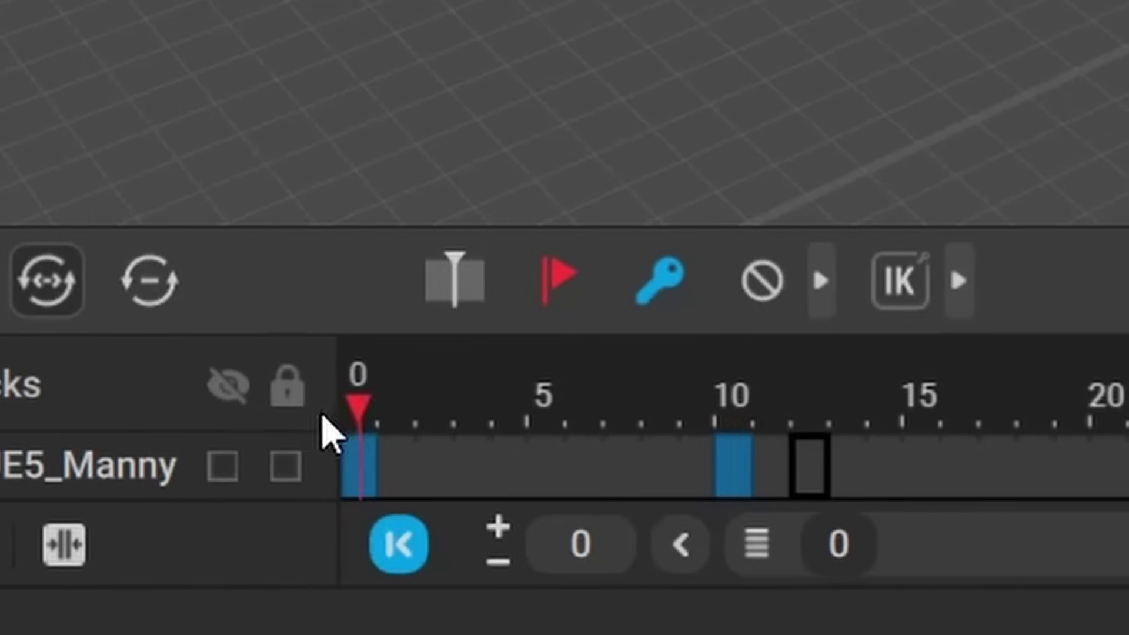
# Select the interval between the keyframes at frames 0 and 10, apply a curve interpolation to it, and scrub back to frame 0
pyautogui.moveTo(757, 407); pyautogui.dragTo(532, 407)
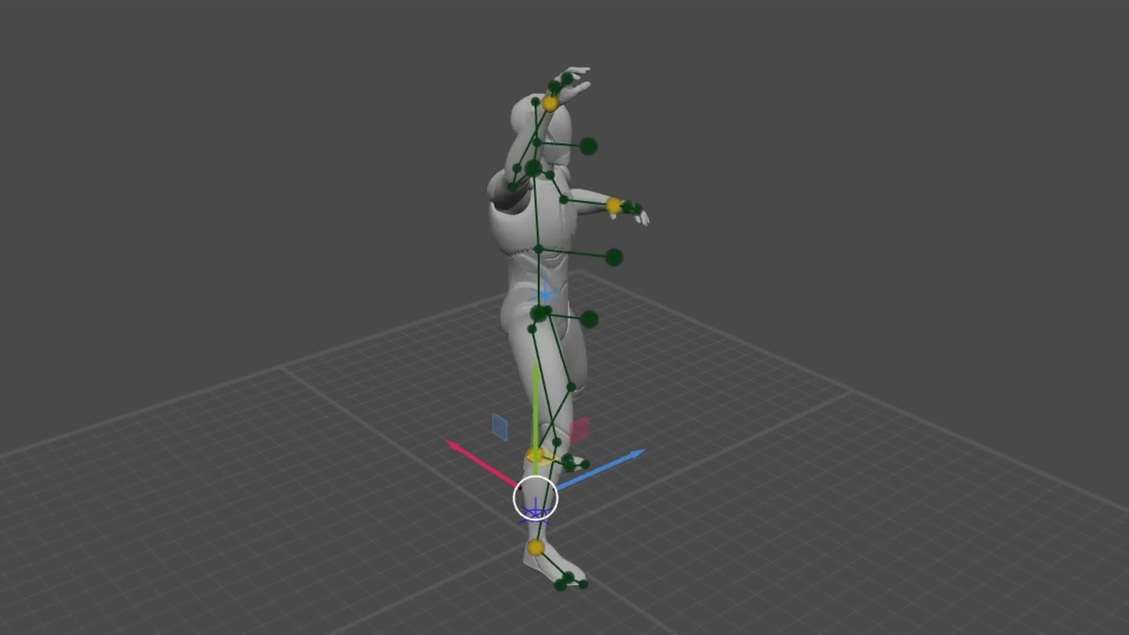
pyautogui.moveTo(298, 553); pyautogui.dragTo(149, 561)
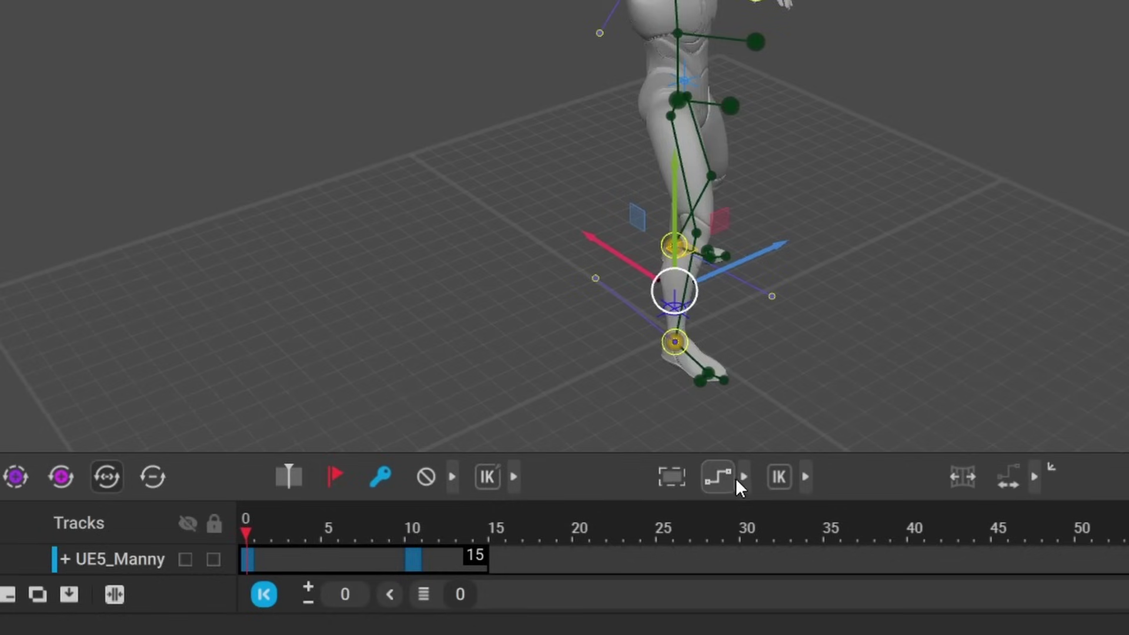
pyautogui.click(742, 477)
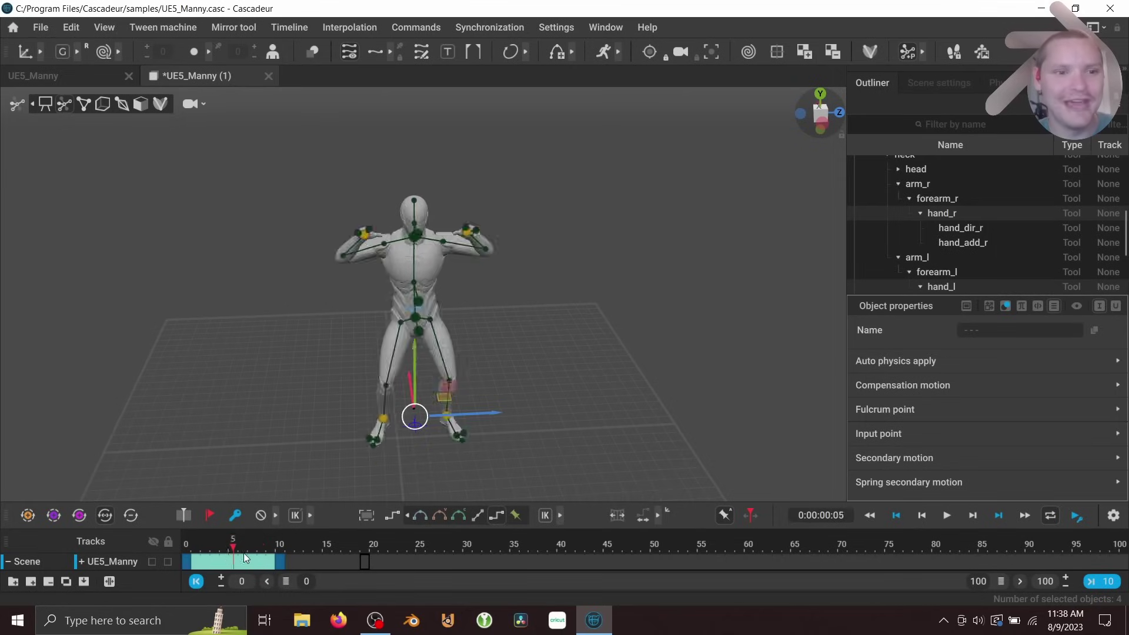
pyautogui.moveTo(232, 557); pyautogui.dragTo(179, 561)
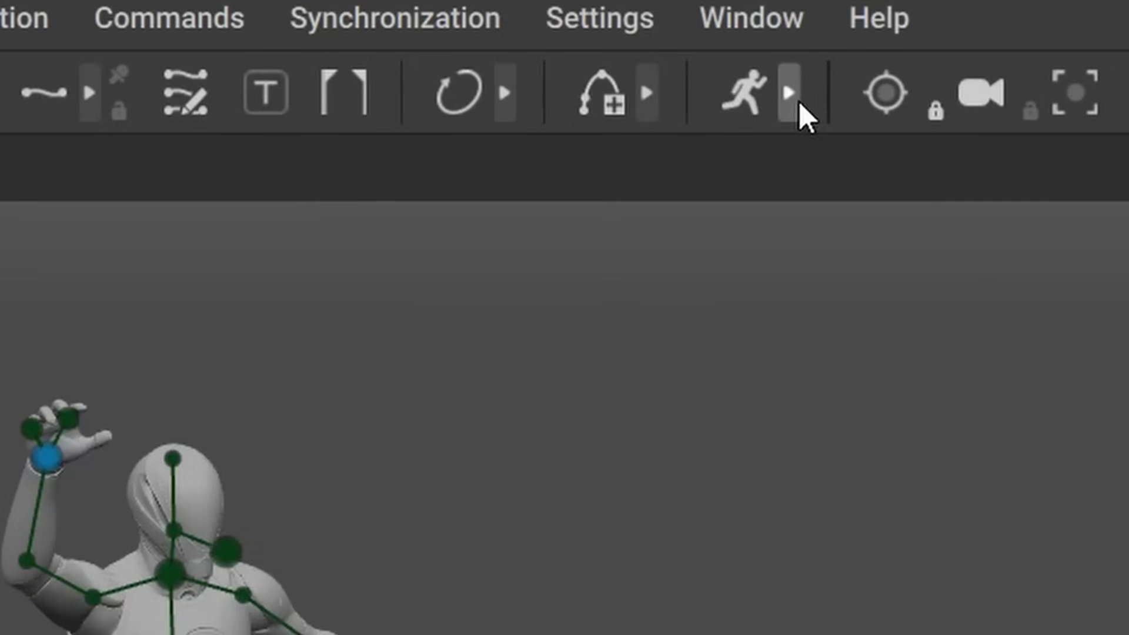
# Show the green AutoPhysics ghost beside the character and scrub through frames 0 to 10 to compare both motions
pyautogui.click(798, 101)
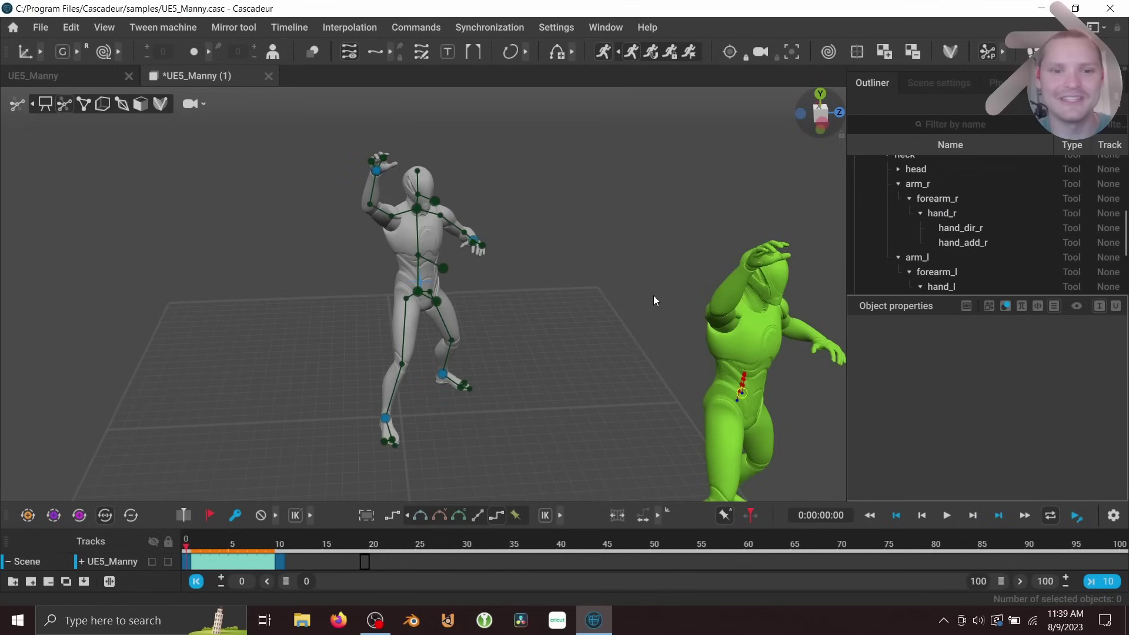
pyautogui.keyDown('alt'); pyautogui.moveTo(653, 296); pyautogui.dragTo(560, 222, button='middle'); pyautogui.keyUp('alt')
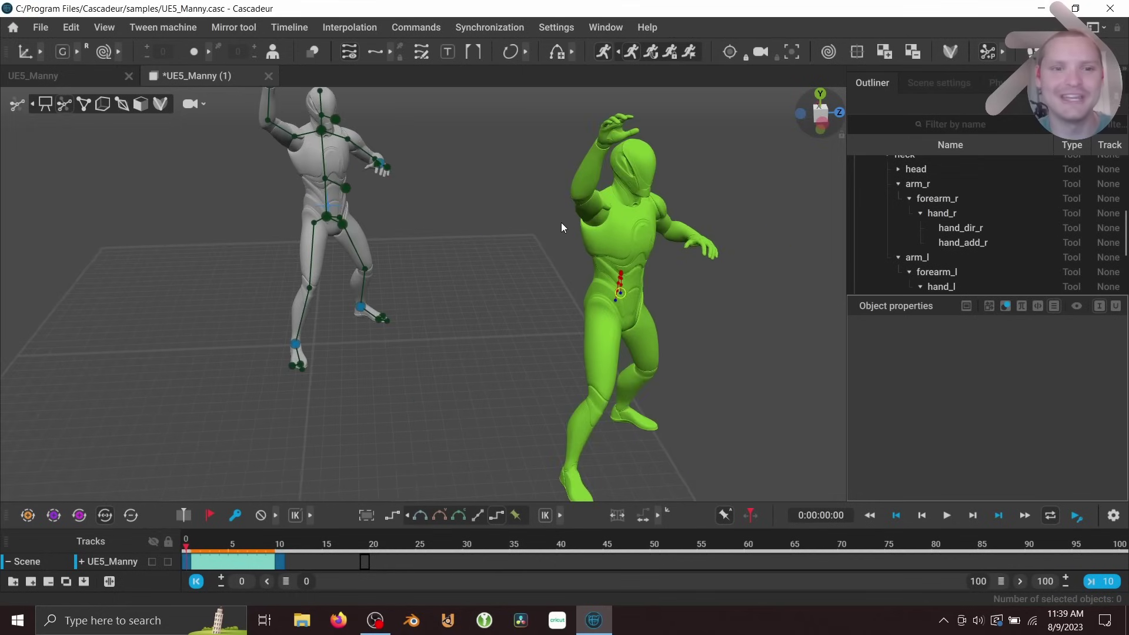
pyautogui.scroll(-1, 555, 236)
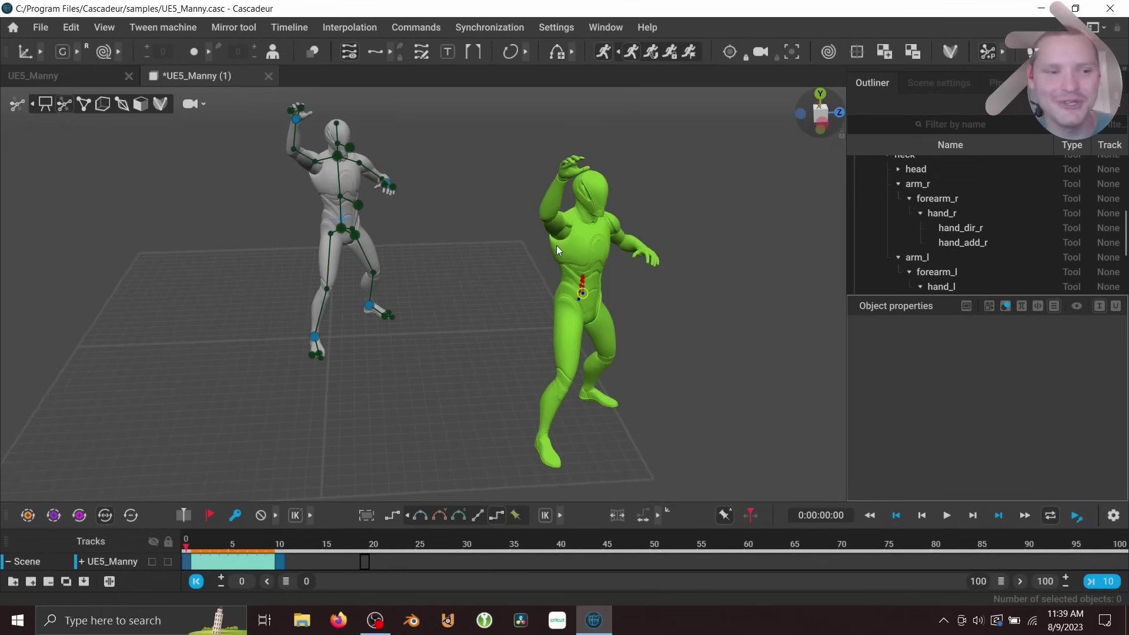
pyautogui.moveTo(232, 544)
pyautogui.mouseDown()
pyautogui.moveTo(186, 544)
pyautogui.moveTo(264, 547)
pyautogui.moveTo(187, 547)
pyautogui.moveTo(217, 549)
pyautogui.mouseUp()
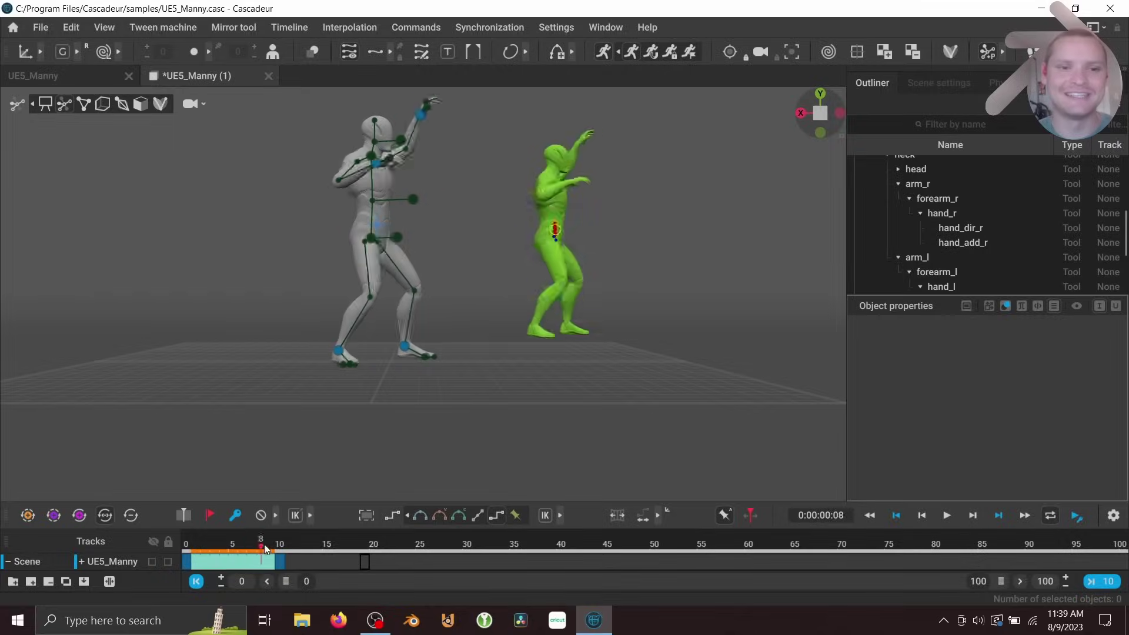
pyautogui.moveTo(263, 549); pyautogui.dragTo(305, 576)
# Copy the keyframe at frame 10 to frame 20 and scrub the animation back to frame 0
pyautogui.click(279, 563)
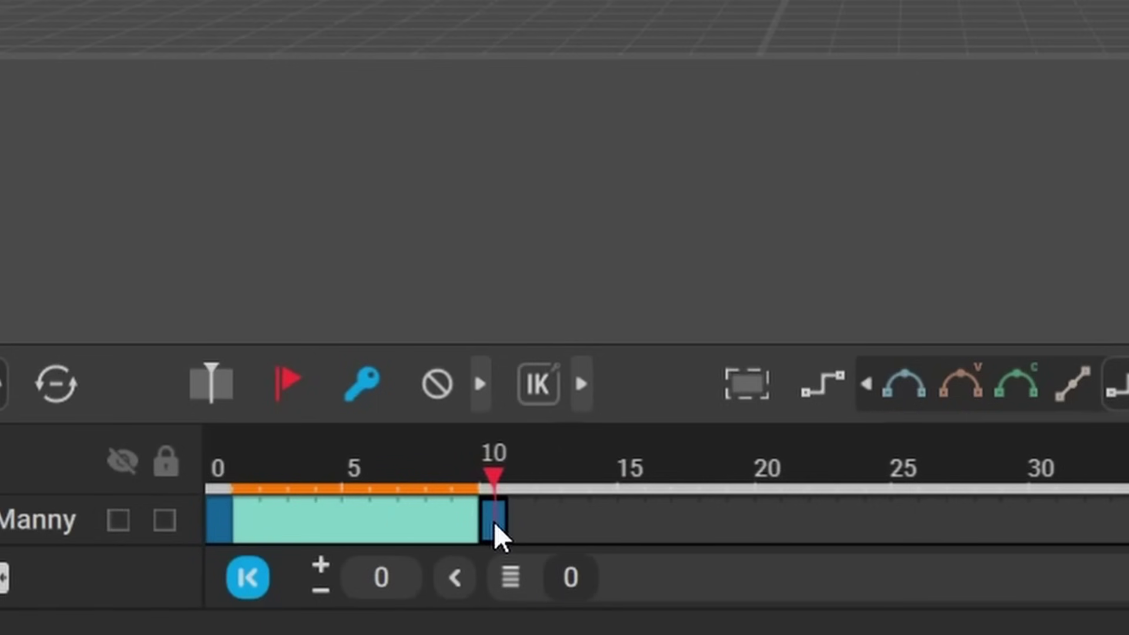
pyautogui.moveTo(611, 534); pyautogui.dragTo(790, 529)
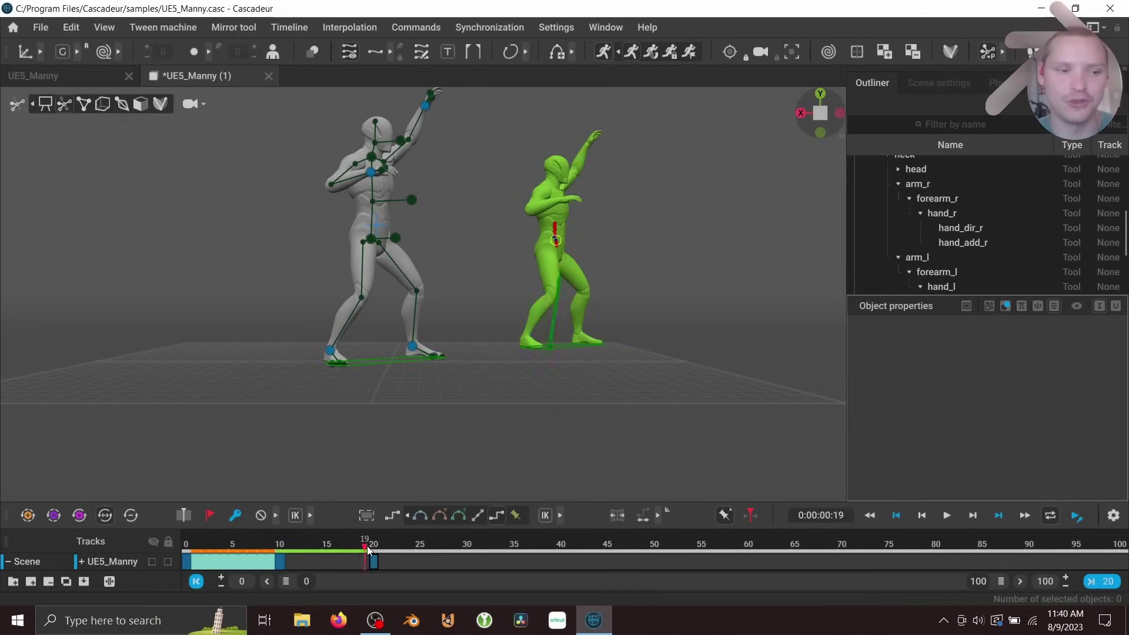
pyautogui.moveTo(367, 550); pyautogui.dragTo(187, 551)
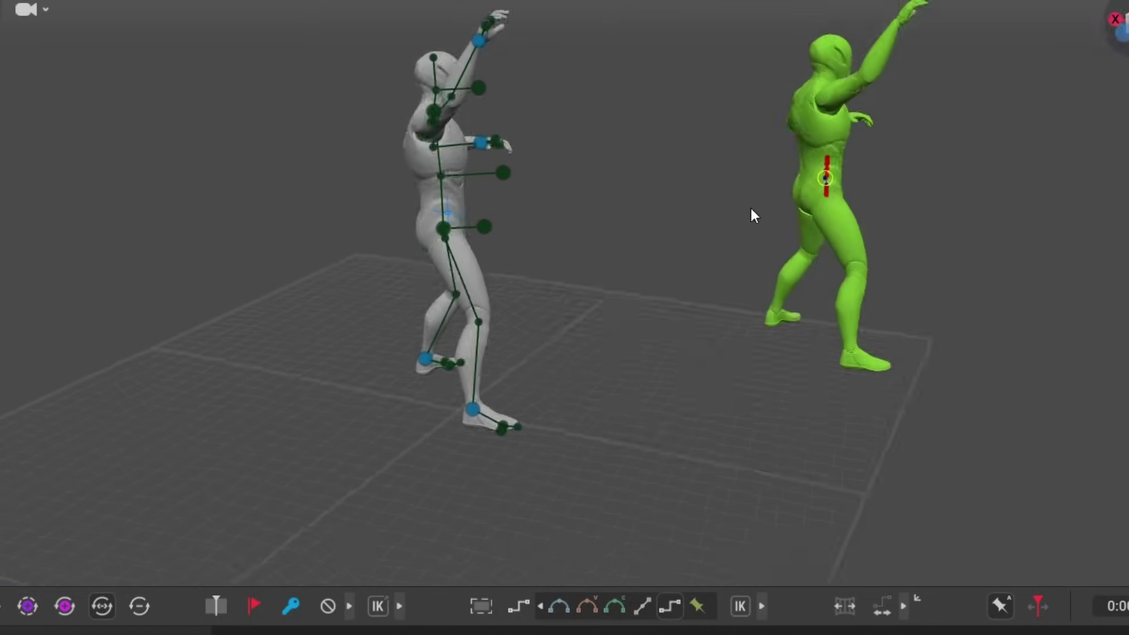
# Set the timeline range to end at the last keyframe, frame 20, and play the animation
pyautogui.keyDown('alt'); pyautogui.moveTo(750, 208); pyautogui.dragTo(830, 241); pyautogui.keyUp('alt')
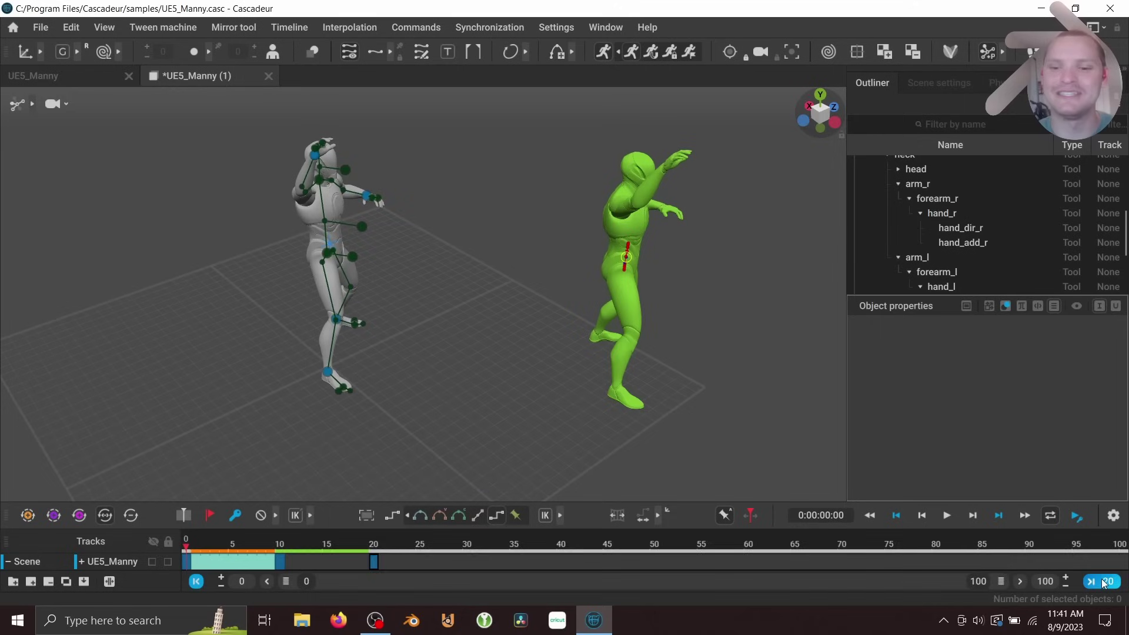
pyautogui.click(1102, 581)
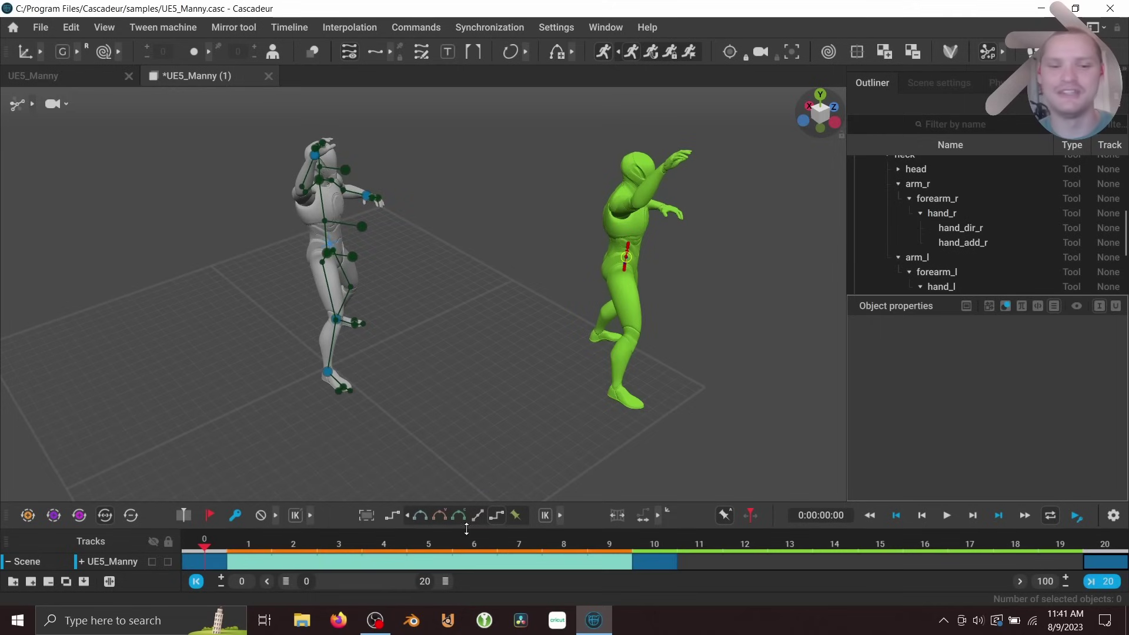
pyautogui.press('space')
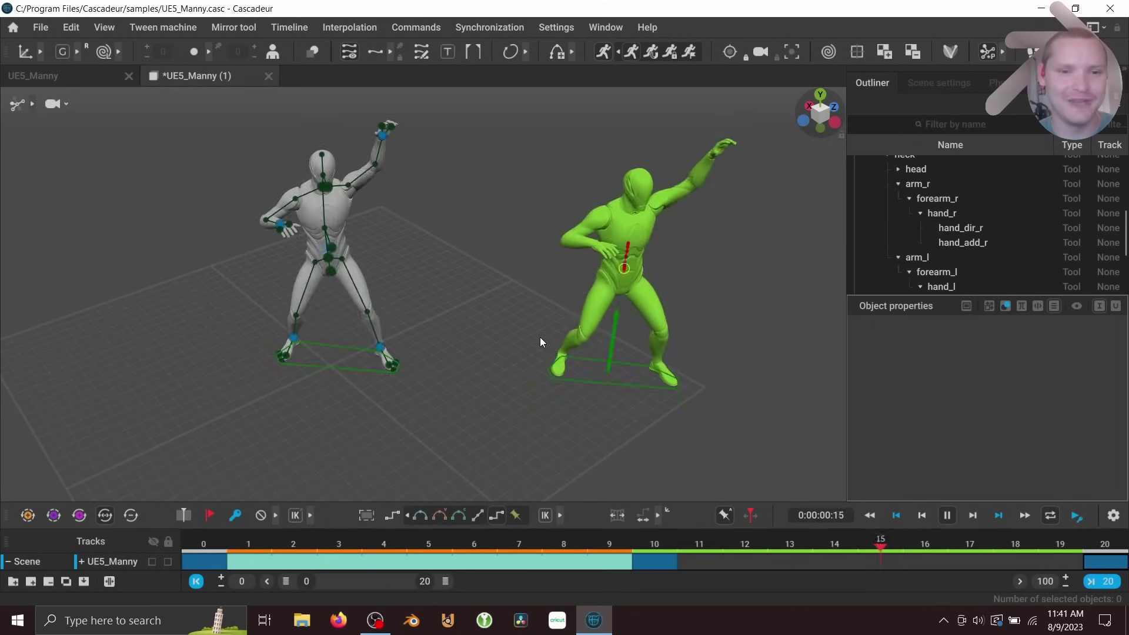
# Open the physics settings, enlarge their area, and try a gravity of 0.01
pyautogui.click(996, 82)
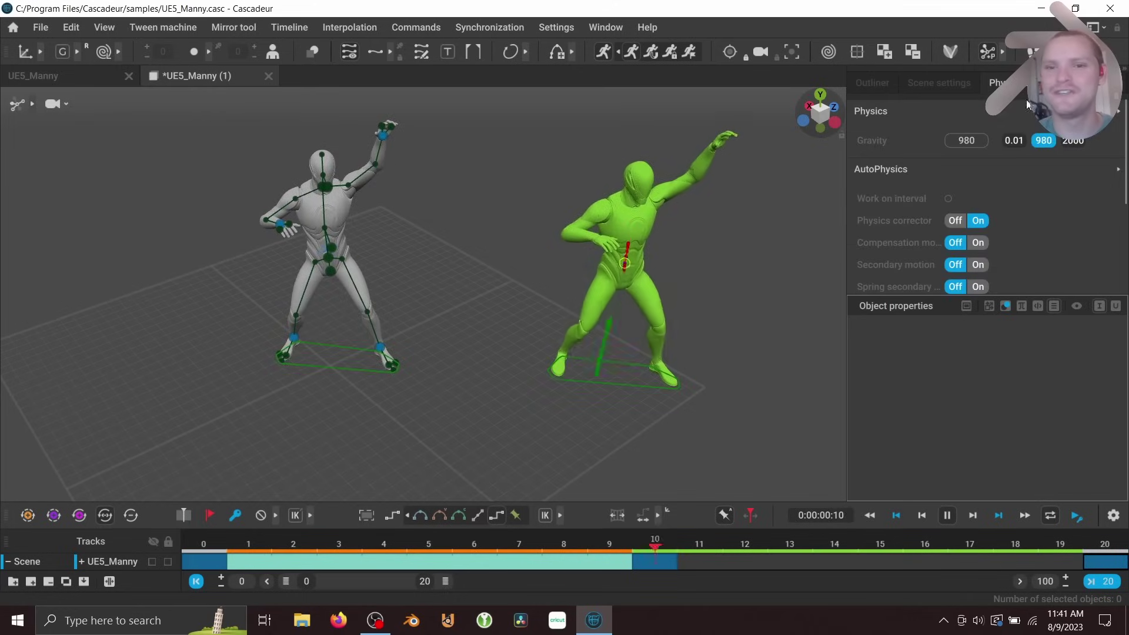
pyautogui.moveTo(937, 295); pyautogui.dragTo(937, 439)
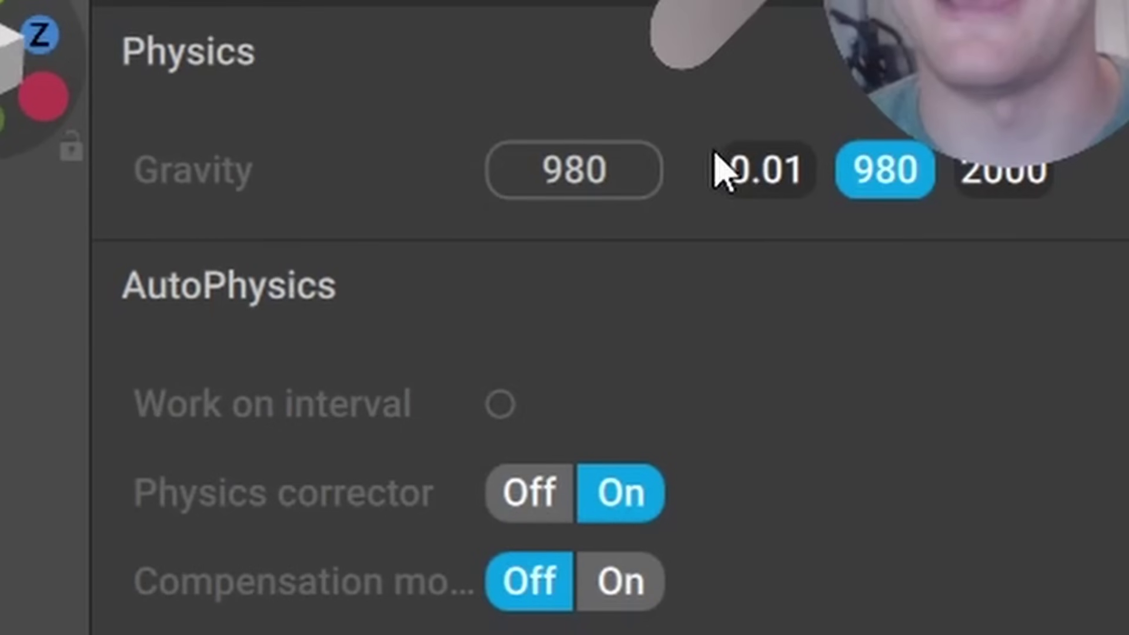
pyautogui.click(1013, 140)
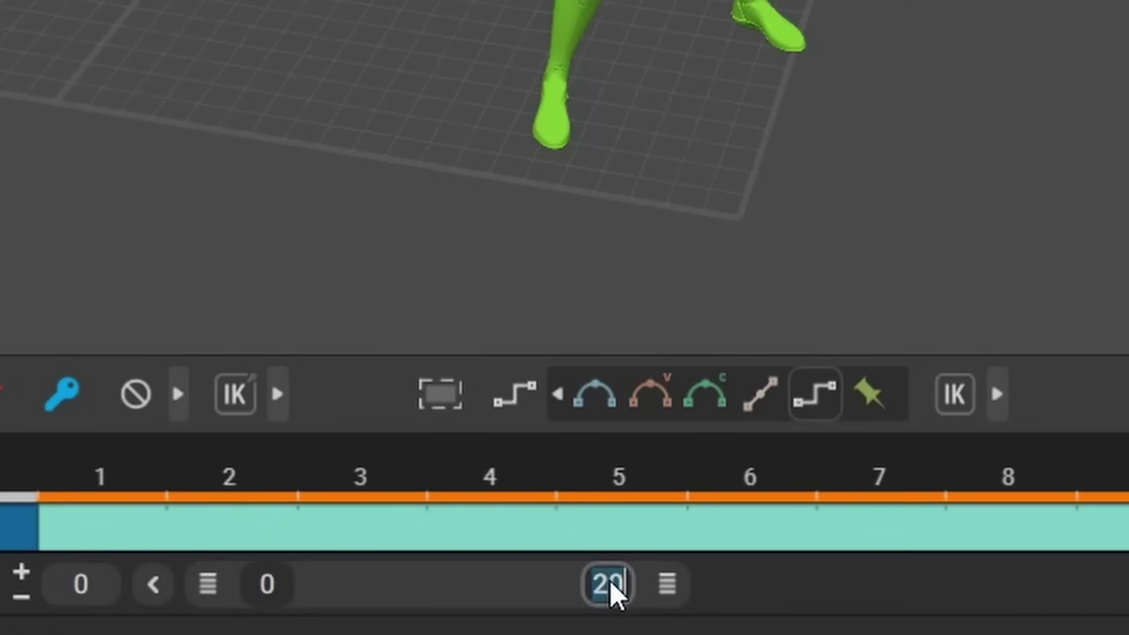
# Extend the visible timeline range to frame 40 and copy the keyframe at frame 20 to frame 40
pyautogui.write('40')
pyautogui.press('Return')
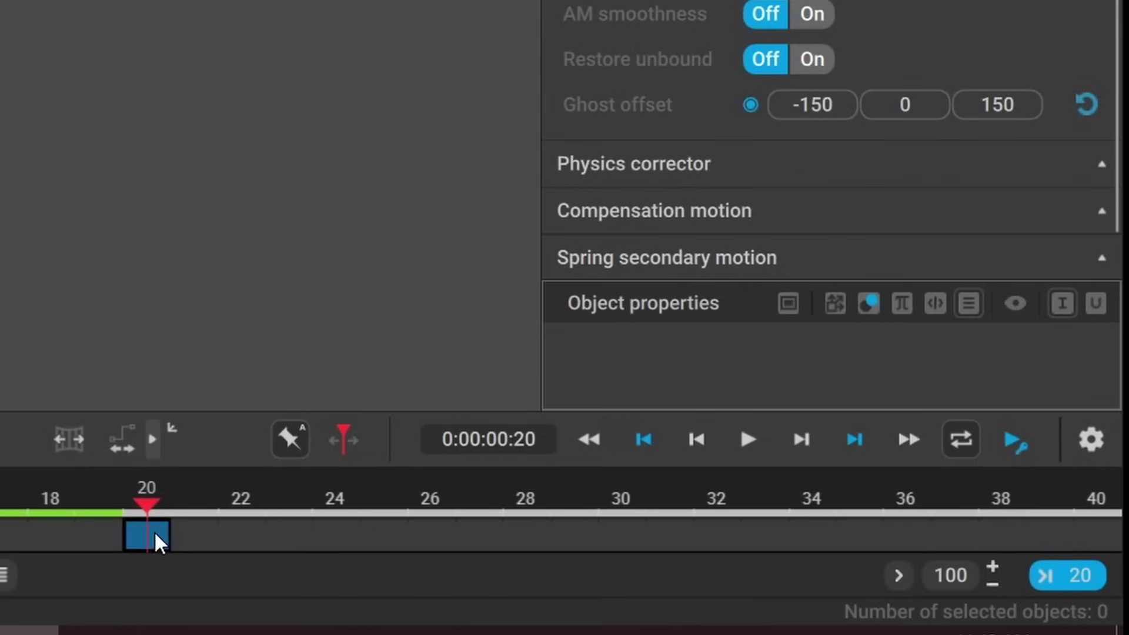
pyautogui.moveTo(151, 531); pyautogui.dragTo(1089, 529)
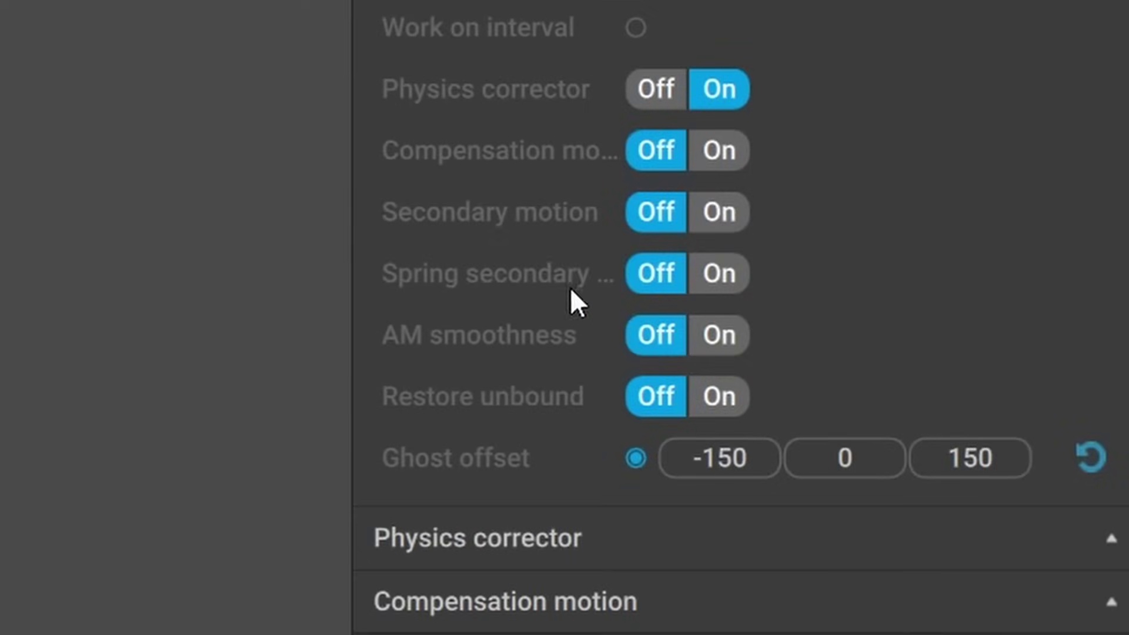
# Turn on Spring secondary motion in the AutoPhysics settings and switch the viewport to show the black point controllers
pyautogui.click(718, 272)
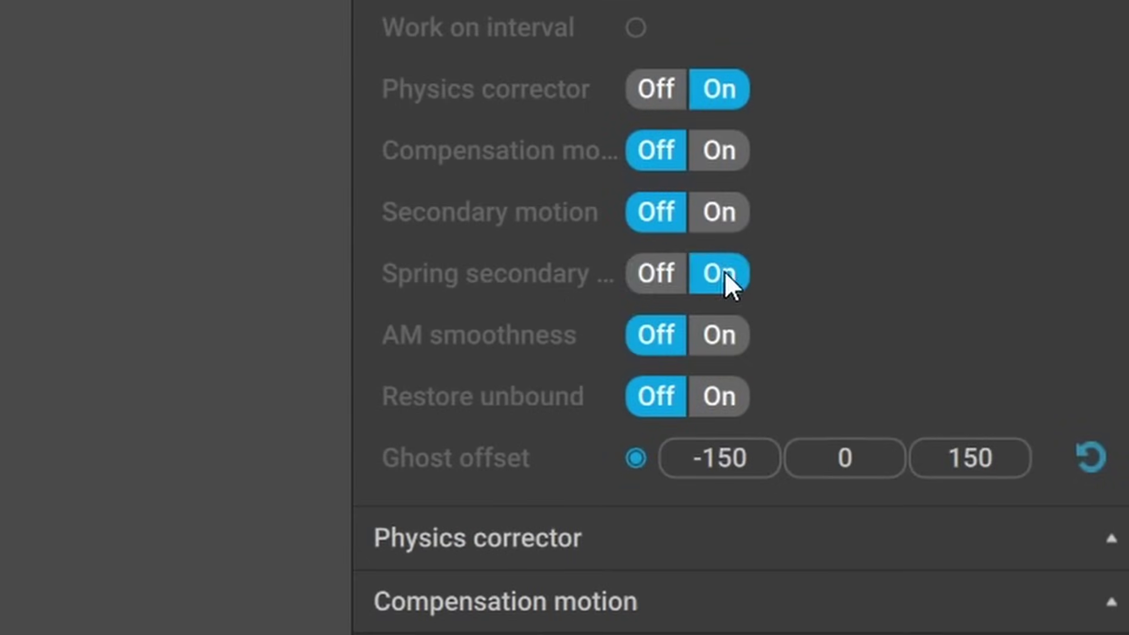
pyautogui.click(73, 109)
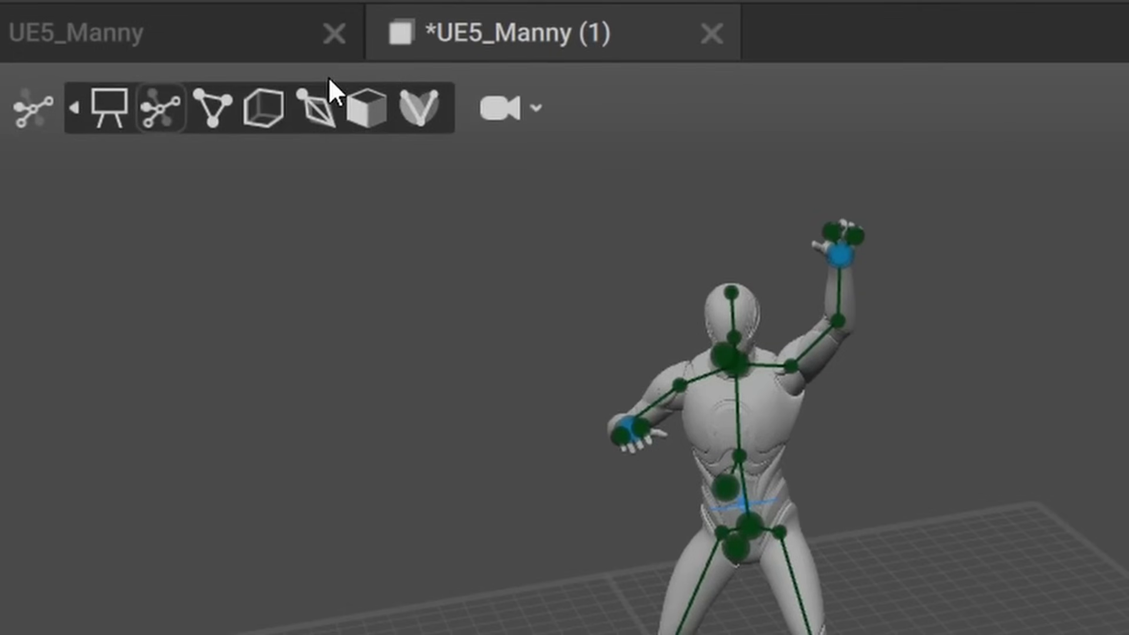
pyautogui.click(214, 103)
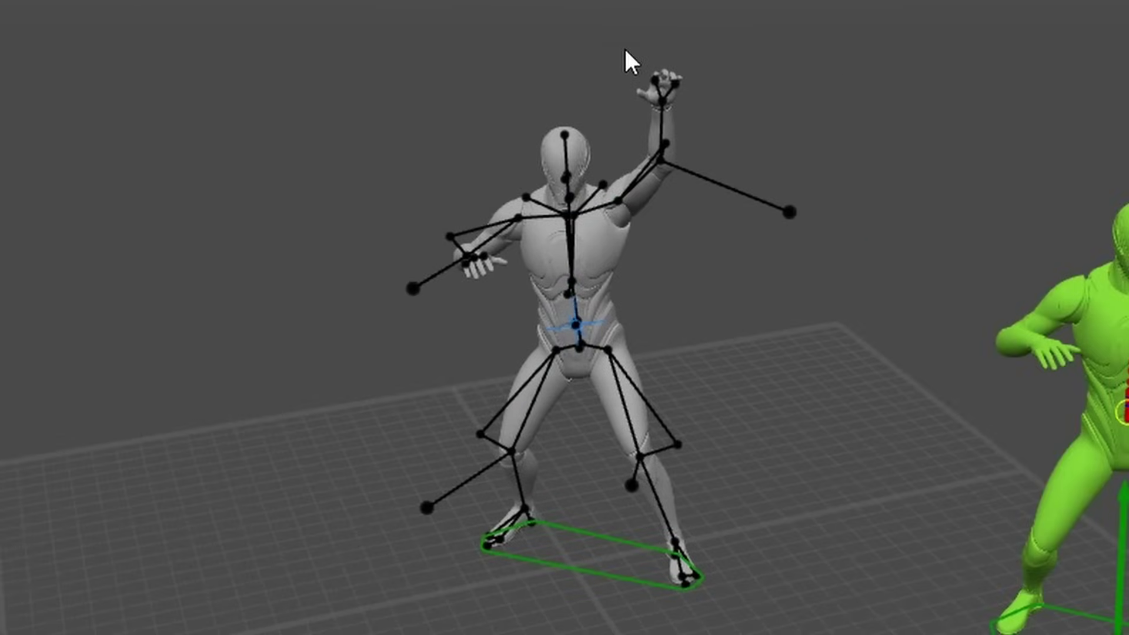
pyautogui.click(165, 98)
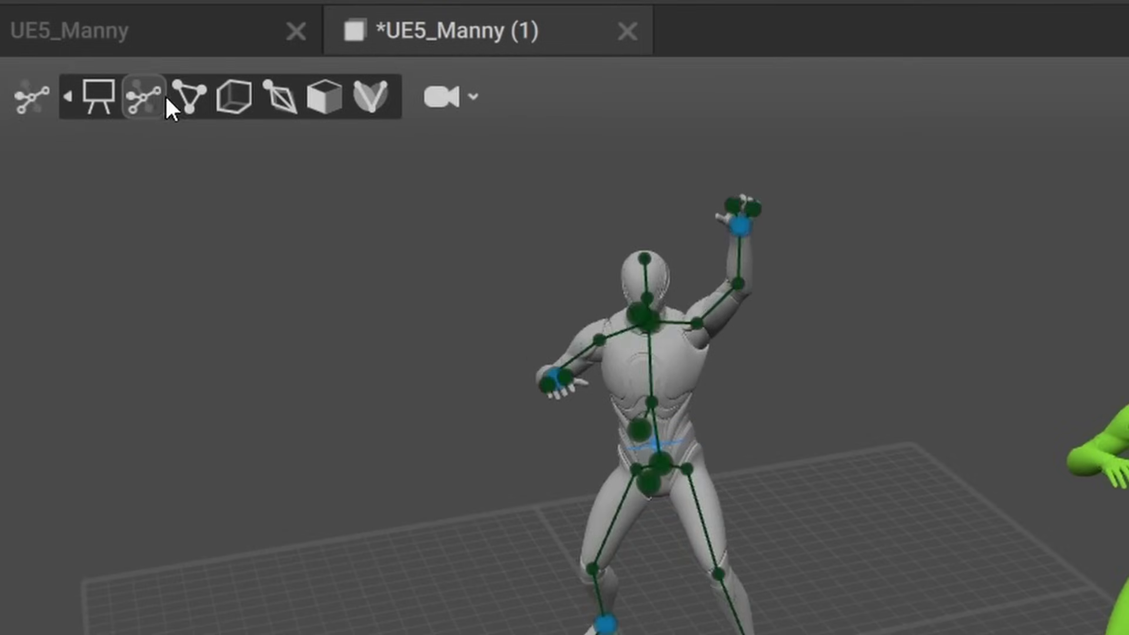
pyautogui.click(186, 97)
pyautogui.click(152, 95)
pyautogui.click(194, 98)
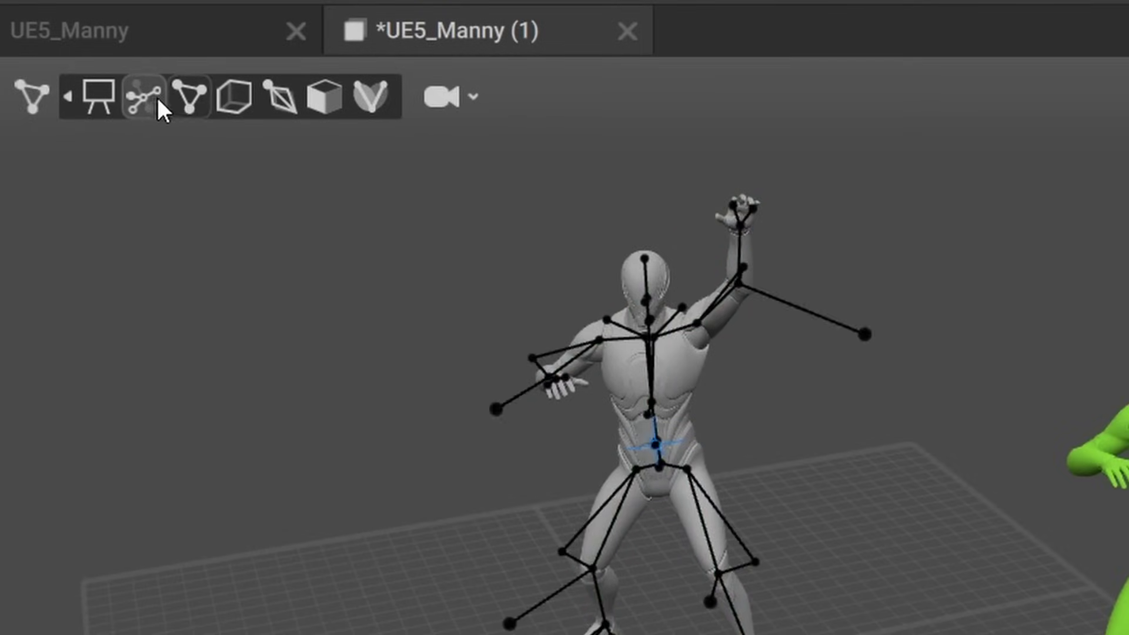
# Select all of the character's points, expand their Spring secondary motion properties, and turn on the framed-square mode for object properties
pyautogui.moveTo(857, 633); pyautogui.dragTo(215, 3)
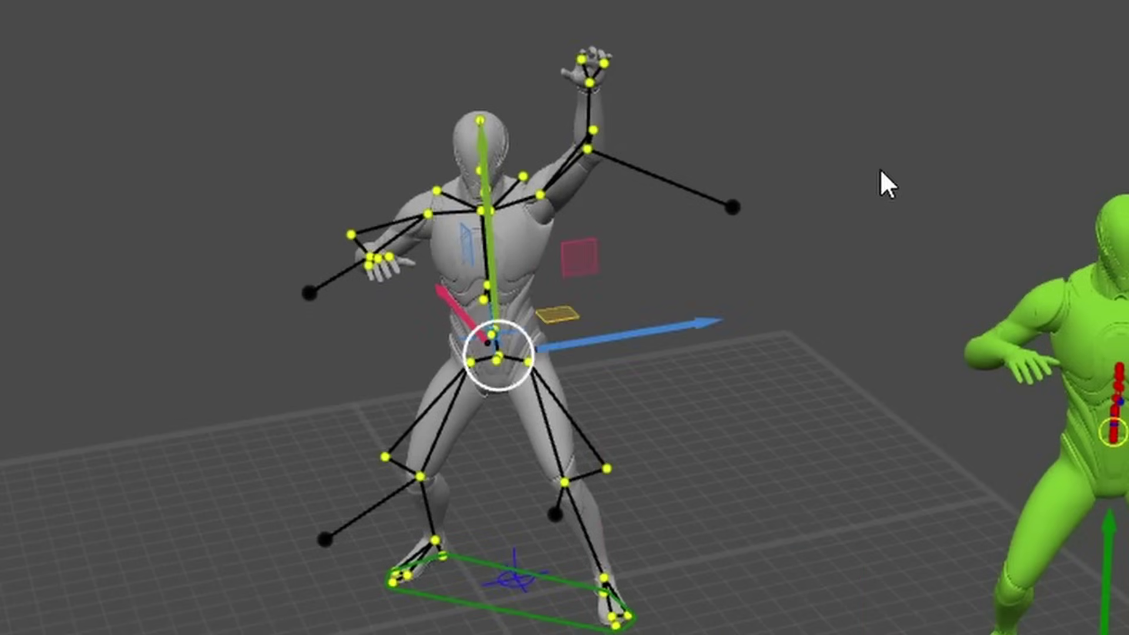
pyautogui.click(880, 170)
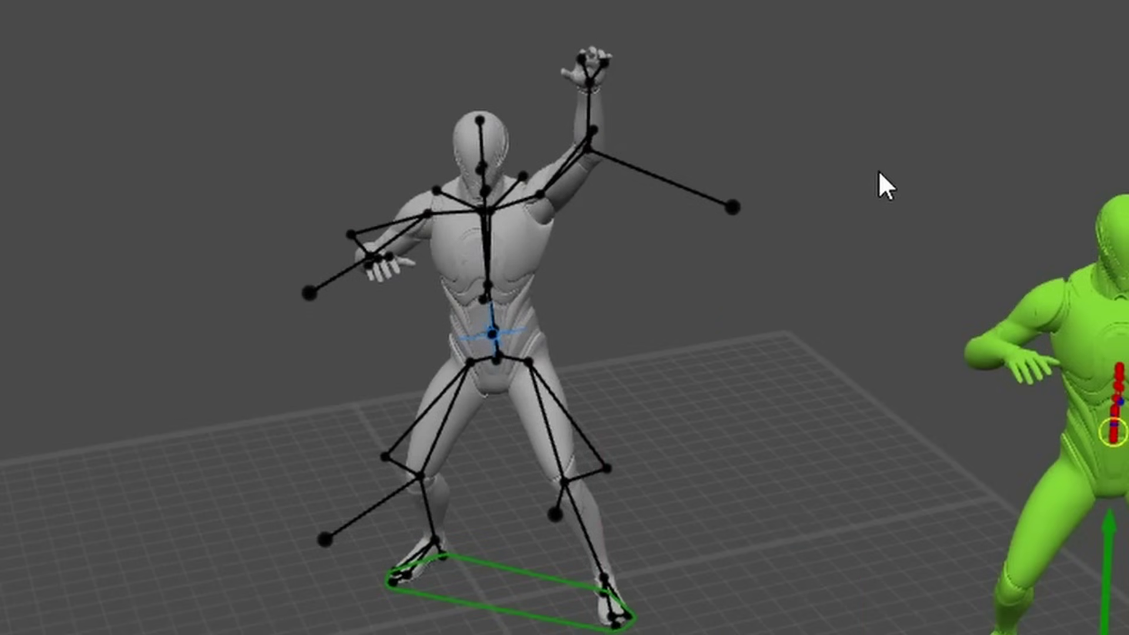
pyautogui.hotkey('ctrl', 'a')
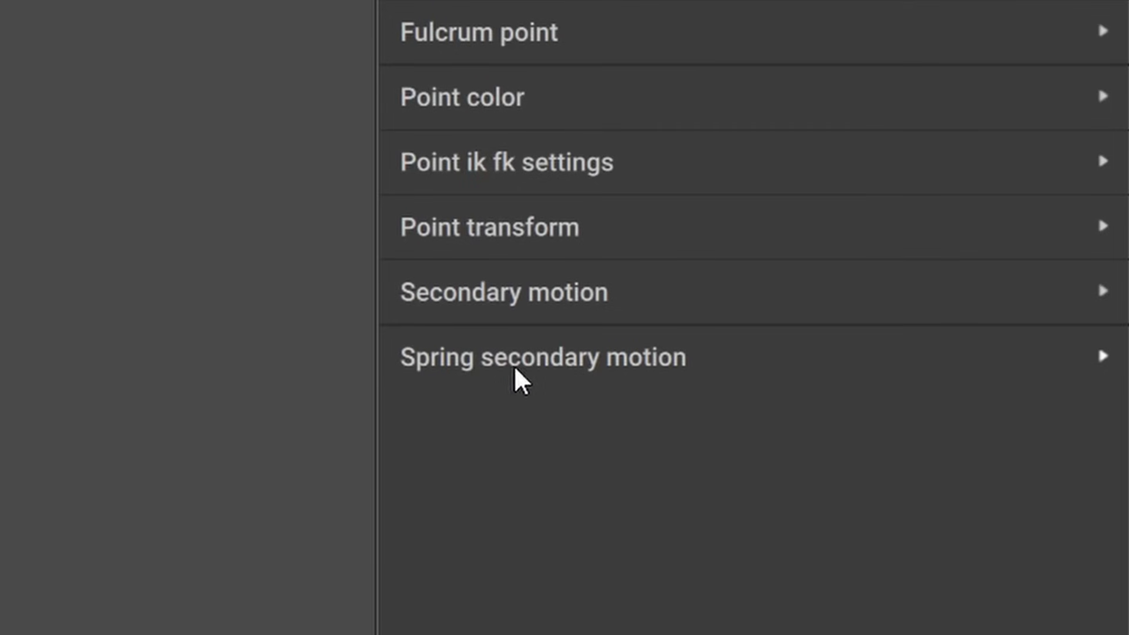
pyautogui.click(552, 357)
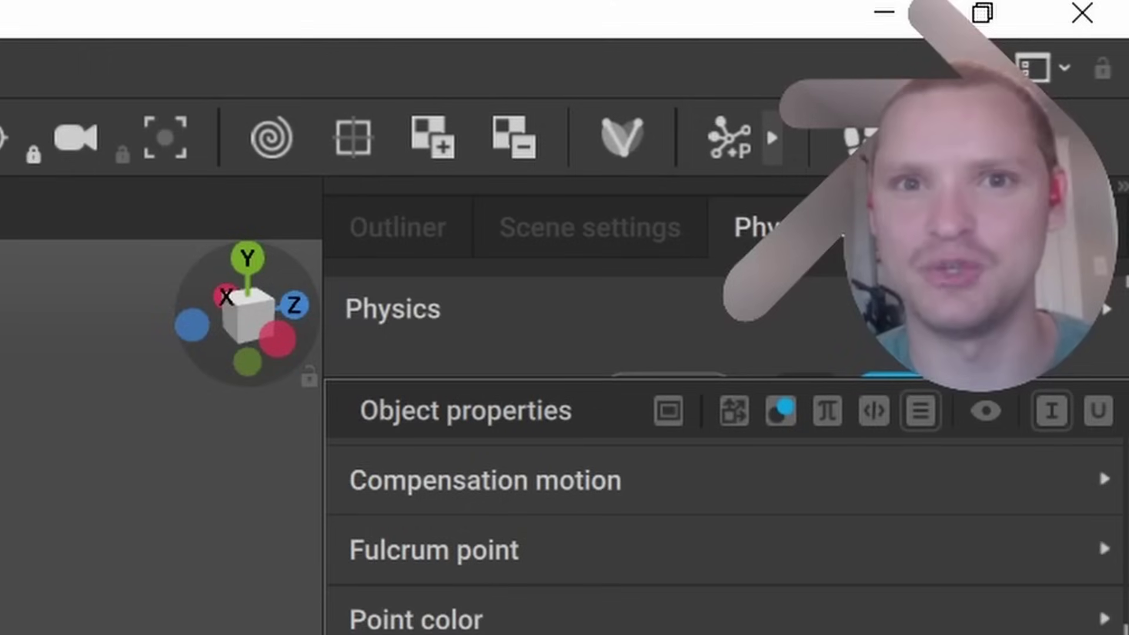
pyautogui.click(668, 414)
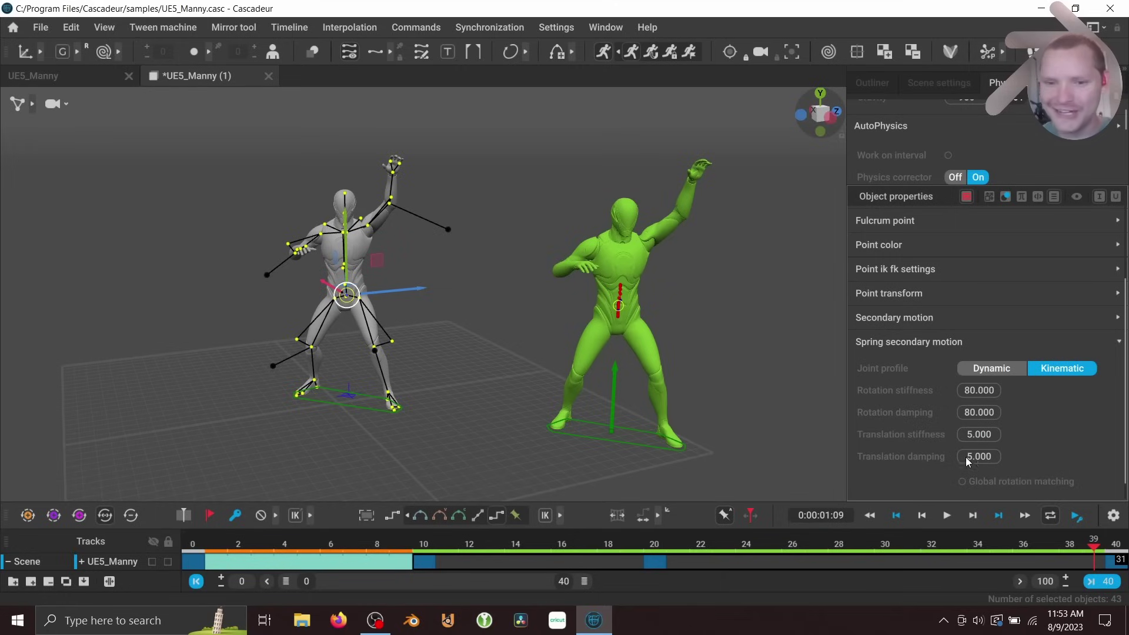
# Select the raised arm's points, set their spring secondary motion joint profile to Dynamic, and play the animation to check the ghost's arm
pyautogui.scroll(5, 415, 238)
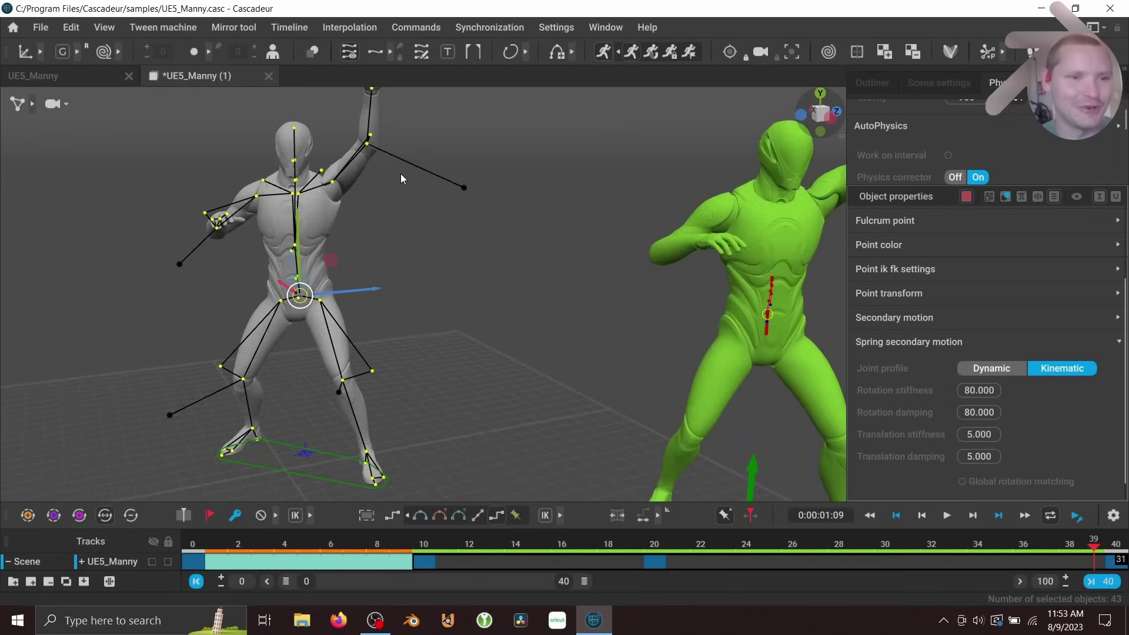
pyautogui.keyDown('alt'); pyautogui.moveTo(419, 271); pyautogui.dragTo(516, 274, button='middle'); pyautogui.keyUp('alt')
pyautogui.moveTo(641, 386); pyautogui.dragTo(458, 190)
pyautogui.moveTo(587, 25); pyautogui.dragTo(594, 3)
pyautogui.scroll(-3, 707, 273)
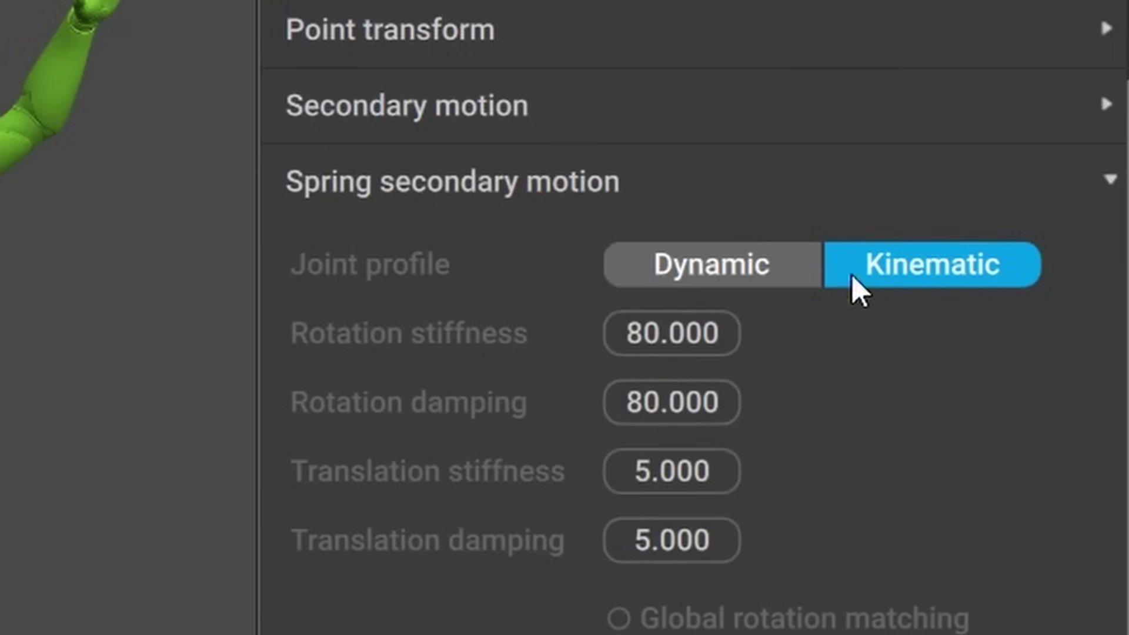
pyautogui.click(735, 258)
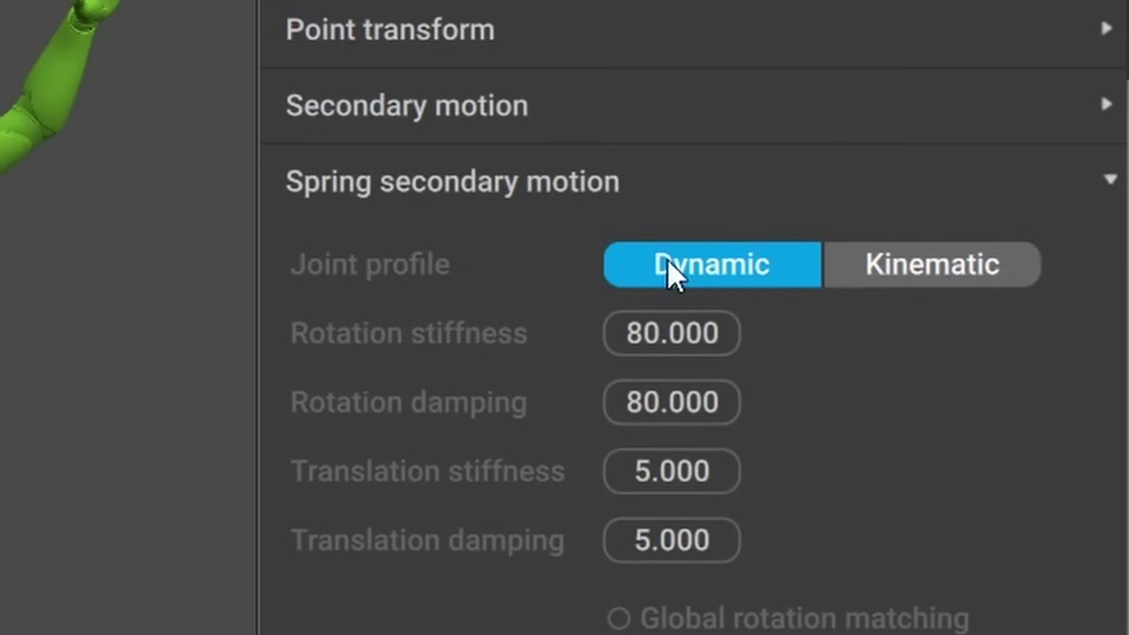
pyautogui.press('space')
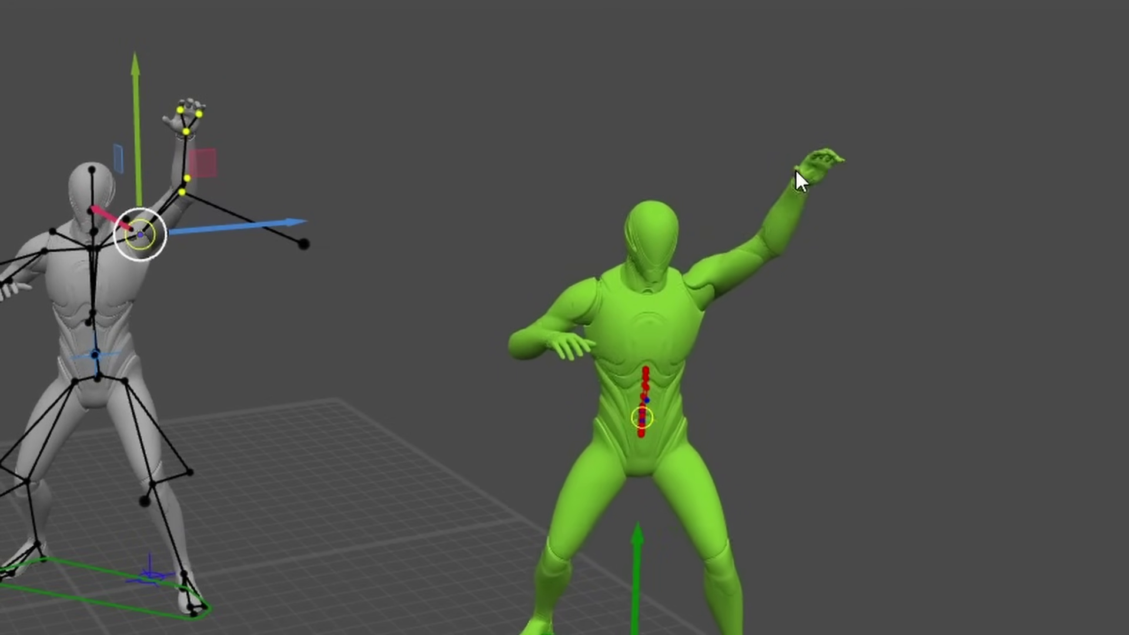
pyautogui.press('space')
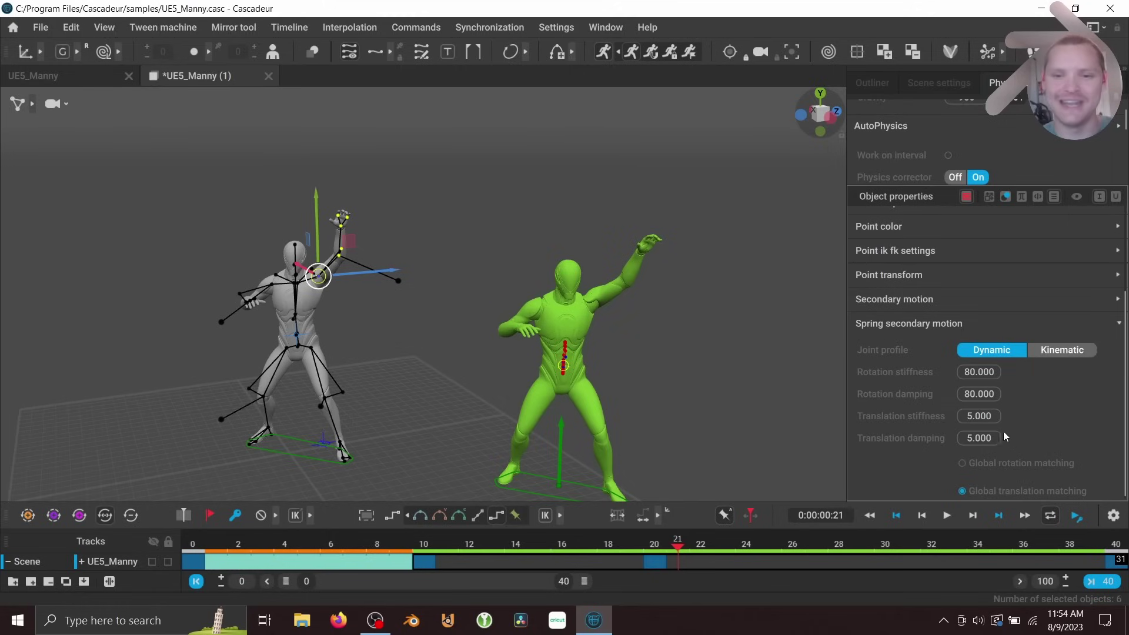
# Set the raised arm points' rotation stiffness and translation stiffness to 0
pyautogui.click(971, 370)
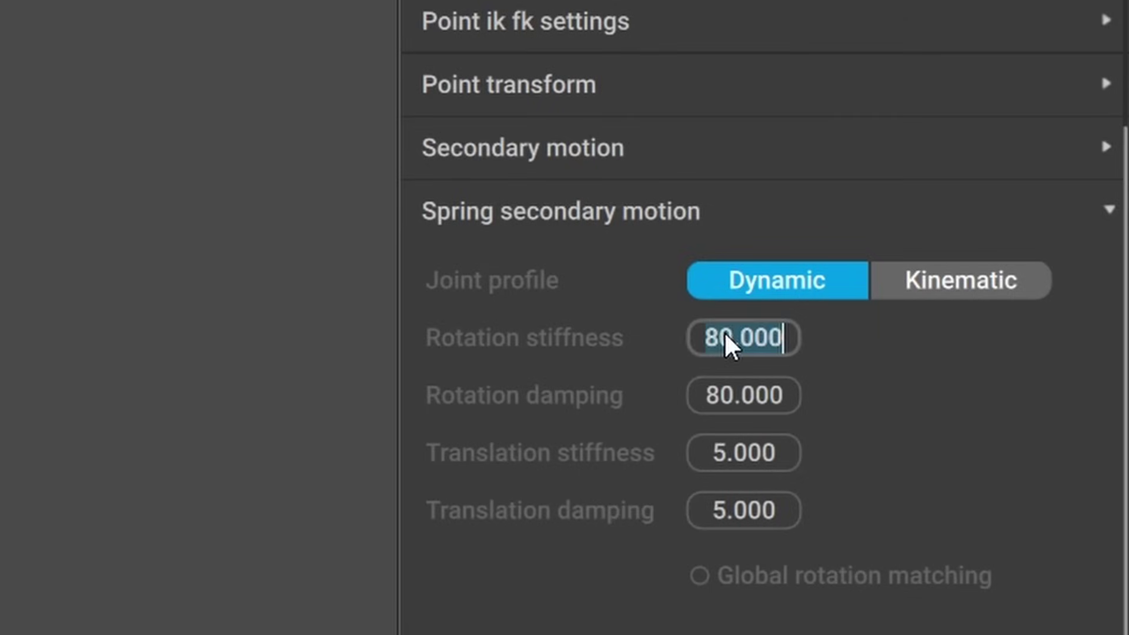
pyautogui.write('0')
pyautogui.click(731, 454)
pyautogui.write('0')
pyautogui.press('Return')
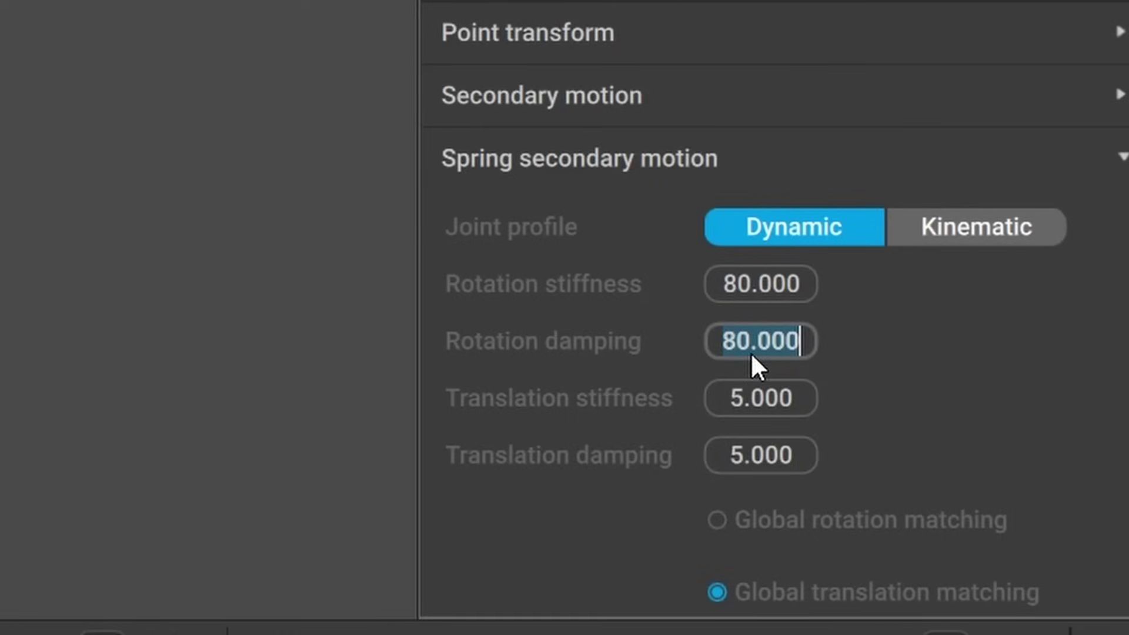
# Set the raised arm points' rotation damping and translation damping to 0
pyautogui.write('0')
pyautogui.press('Return')
pyautogui.click(765, 449)
pyautogui.write('0')
pyautogui.press('Return')
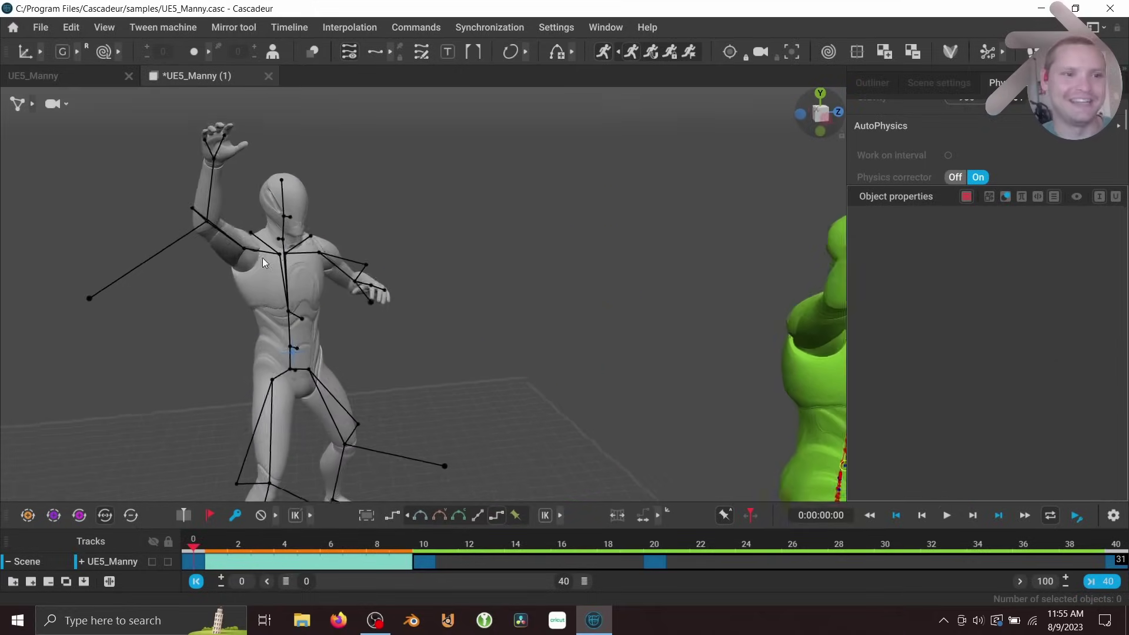
# Select all the point controllers of the character's head and neck
pyautogui.keyDown('alt'); pyautogui.moveTo(262, 258); pyautogui.dragTo(290, 210); pyautogui.keyUp('alt')
pyautogui.keyDown('alt'); pyautogui.moveTo(297, 226); pyautogui.dragTo(331, 283, button='middle'); pyautogui.keyUp('alt')
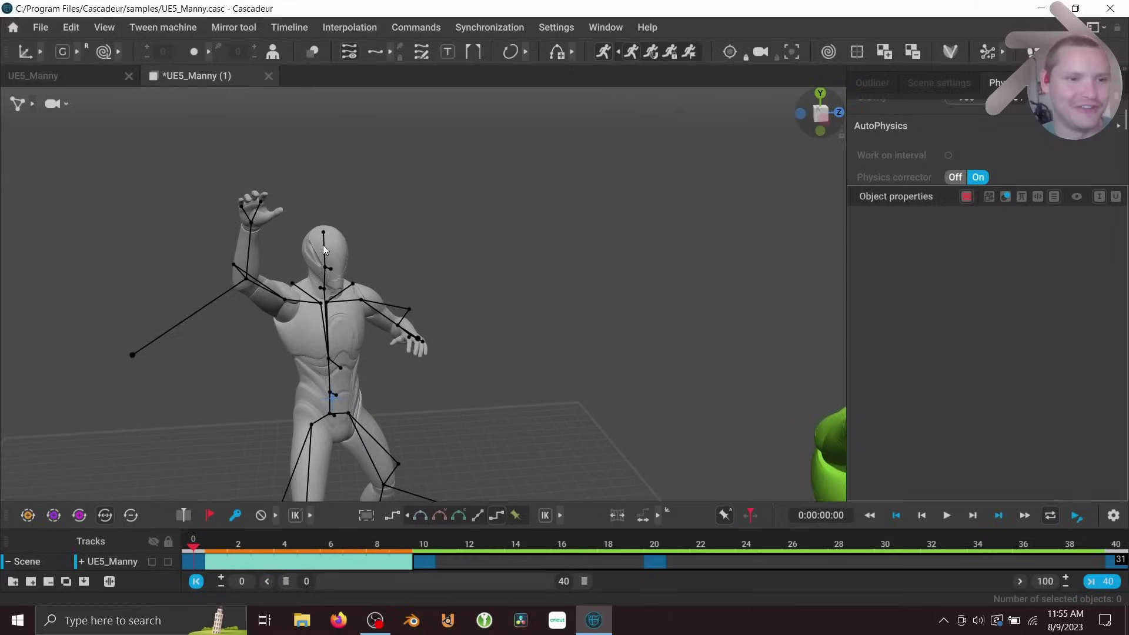
pyautogui.scroll(2, 322, 245)
pyautogui.moveTo(273, 217); pyautogui.dragTo(308, 308)
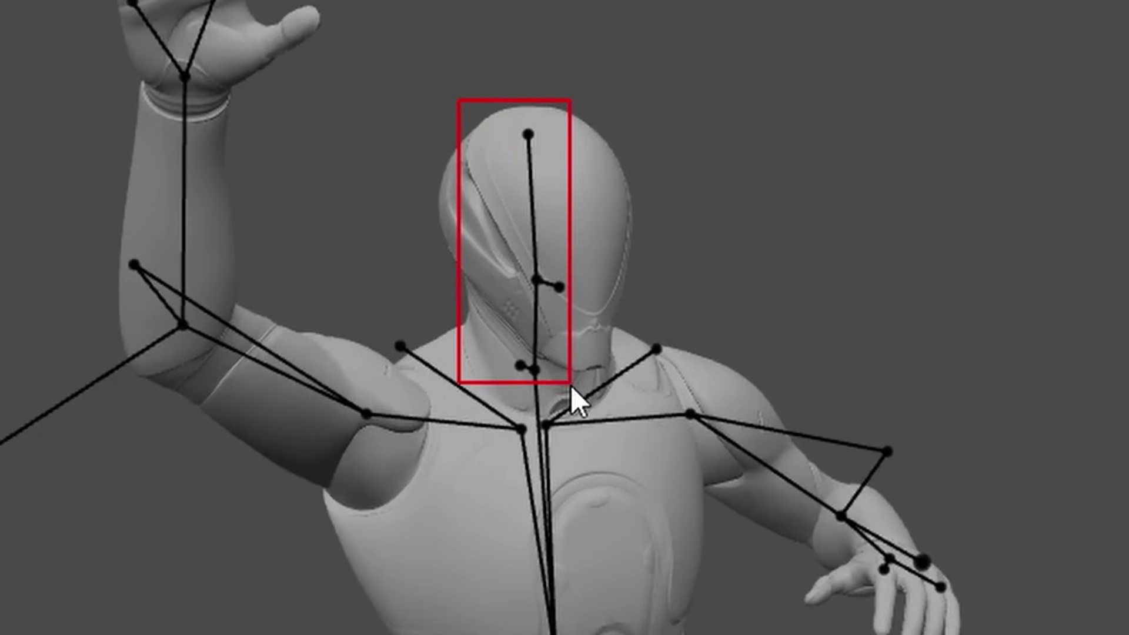
pyautogui.moveTo(571, 385); pyautogui.dragTo(576, 390)
pyautogui.moveTo(576, 390); pyautogui.dragTo(576, 390)
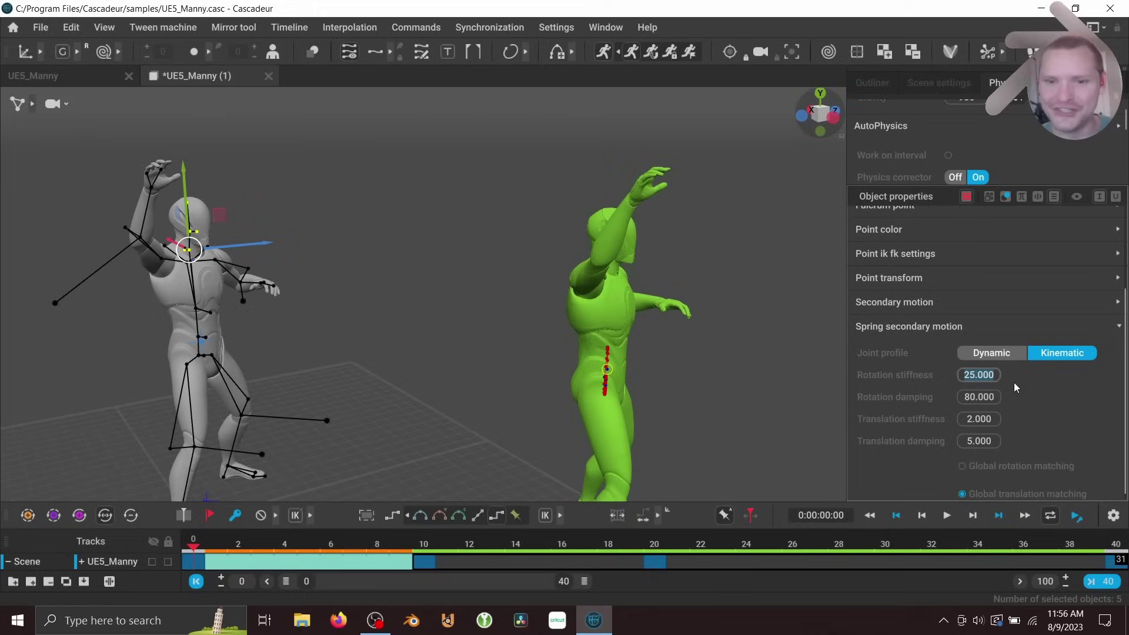
# Set the head points to the Dynamic joint profile with rotation stiffness 45 and translation stiffness 0, and play the animation
pyautogui.write('45')
pyautogui.click(979, 420)
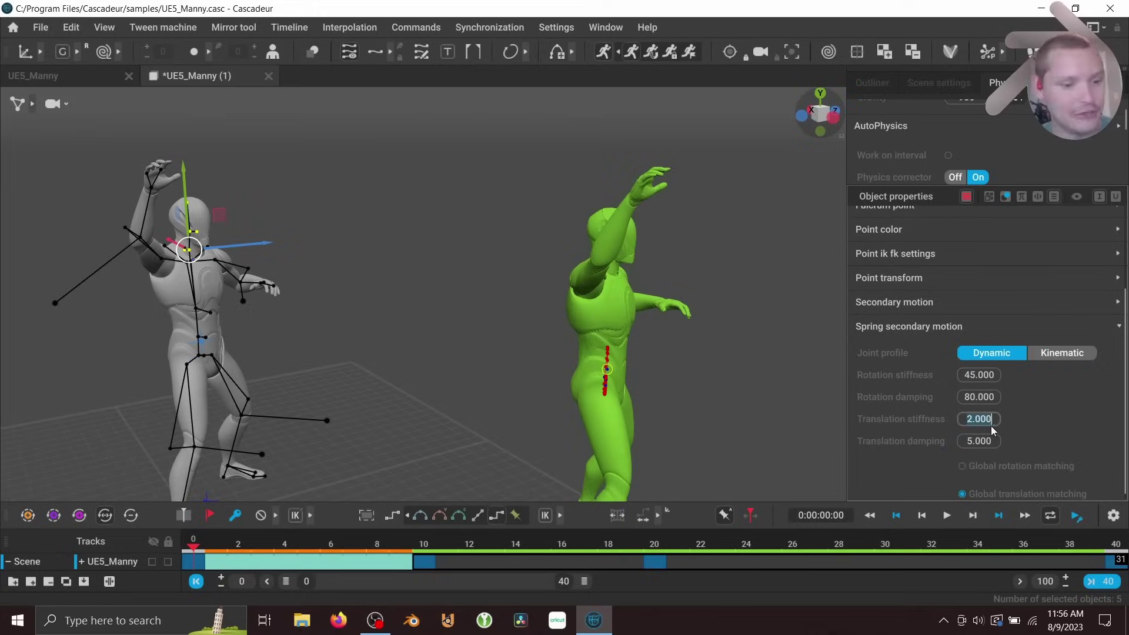
pyautogui.write('0')
pyautogui.click(775, 372)
pyautogui.press('space')
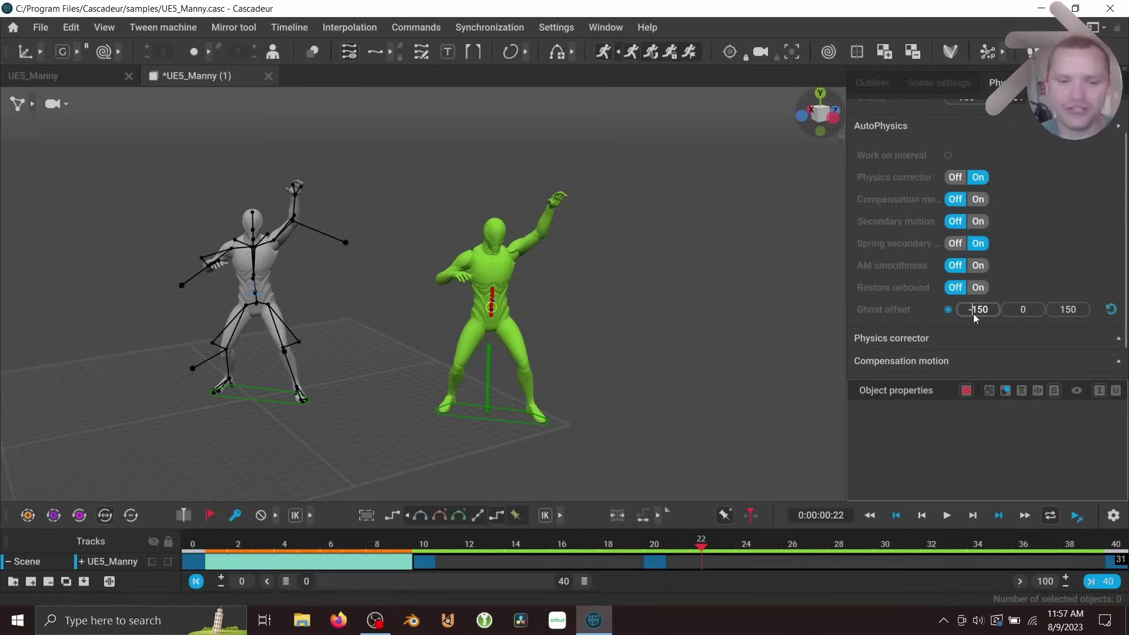
# Set the first ghost offset value to 0, turn the ghost offset off, and play the animation with the ghost over the character
pyautogui.write('0')
pyautogui.press('Return')
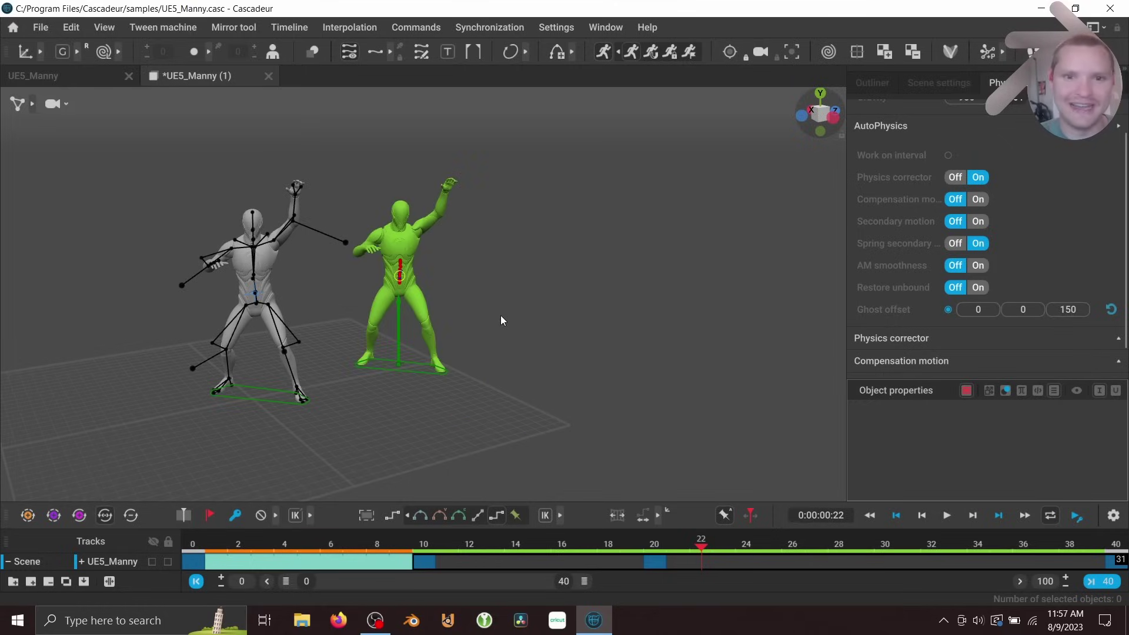
pyautogui.click(948, 309)
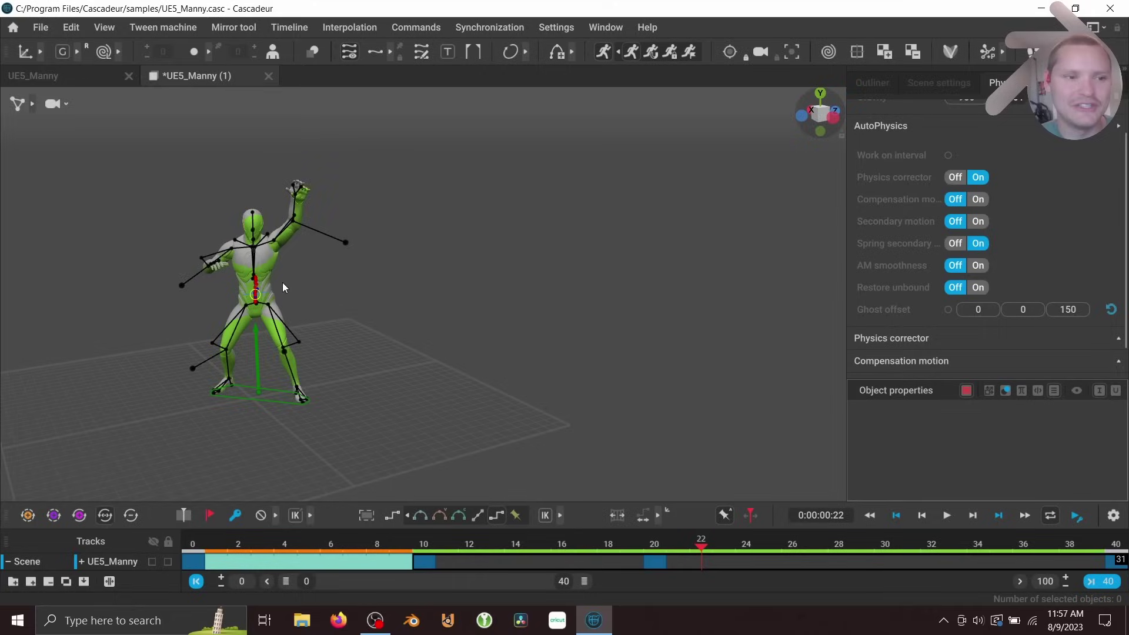
pyautogui.keyDown('alt'); pyautogui.moveTo(282, 282); pyautogui.dragTo(391, 277, button='middle'); pyautogui.keyUp('alt')
pyautogui.press('space')
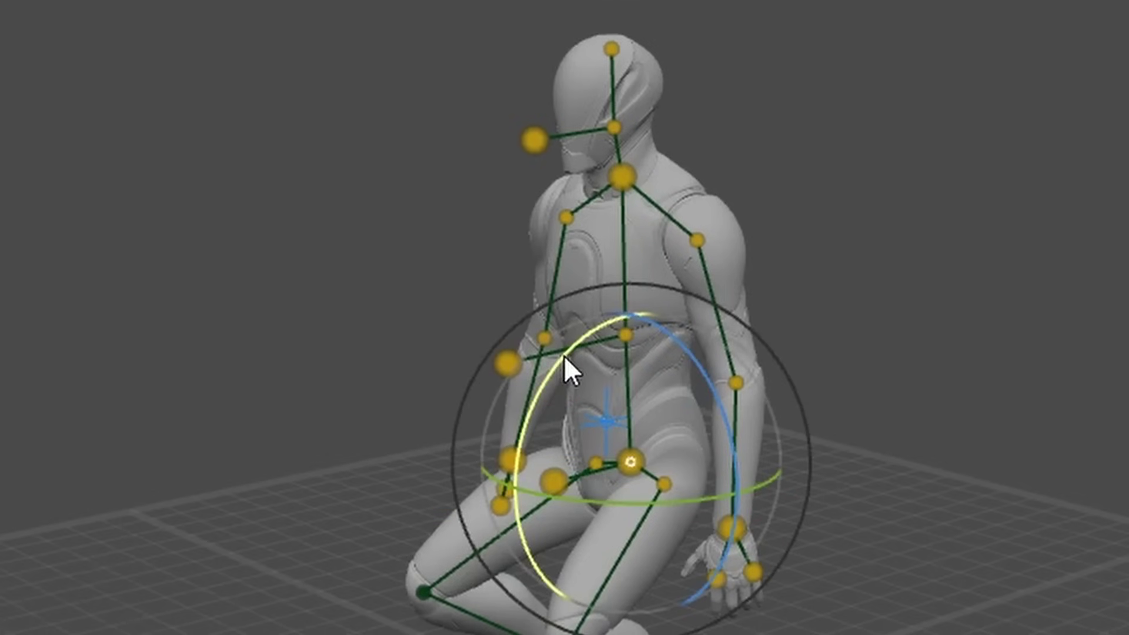
# Rotate the crouching character's upper body forward about the pelvis at frame 10
pyautogui.moveTo(564, 357); pyautogui.dragTo(315, 445)
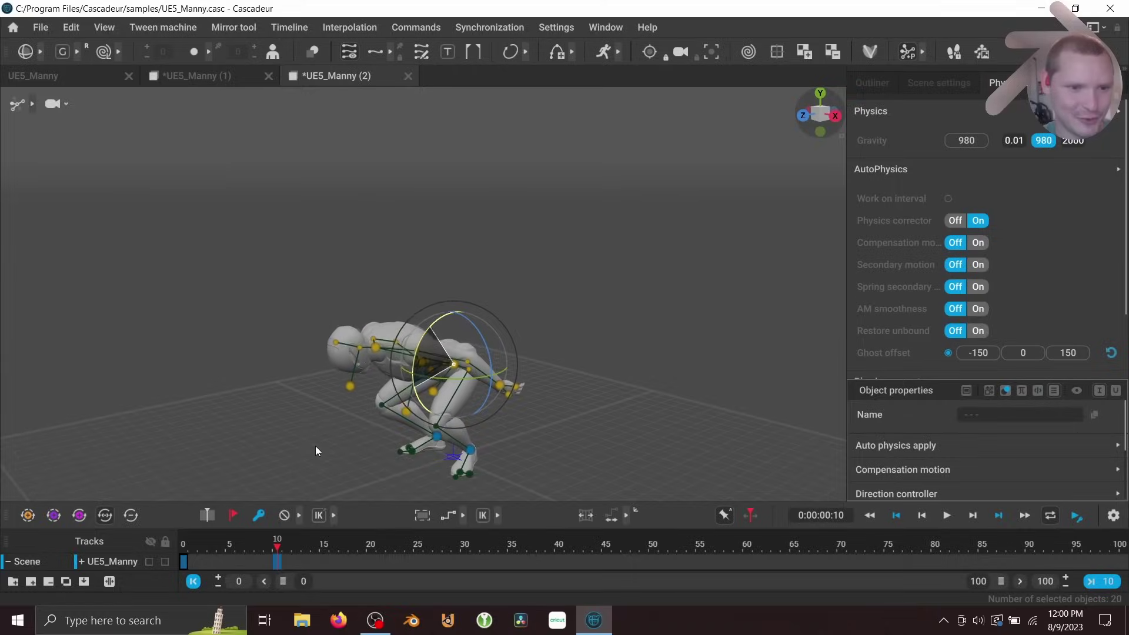
pyautogui.keyDown('alt'); pyautogui.moveTo(395, 364); pyautogui.dragTo(767, 371); pyautogui.keyUp('alt')
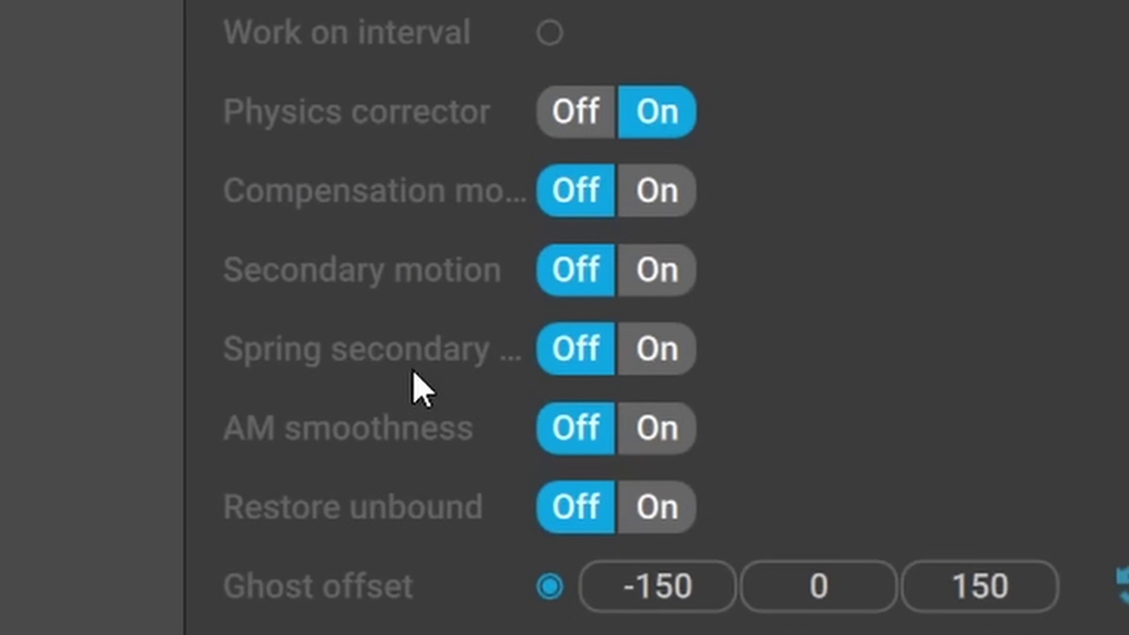
# Switch to point controller mode and select the points of both forearms and hands together with the head and neck points
pyautogui.click(656, 358)
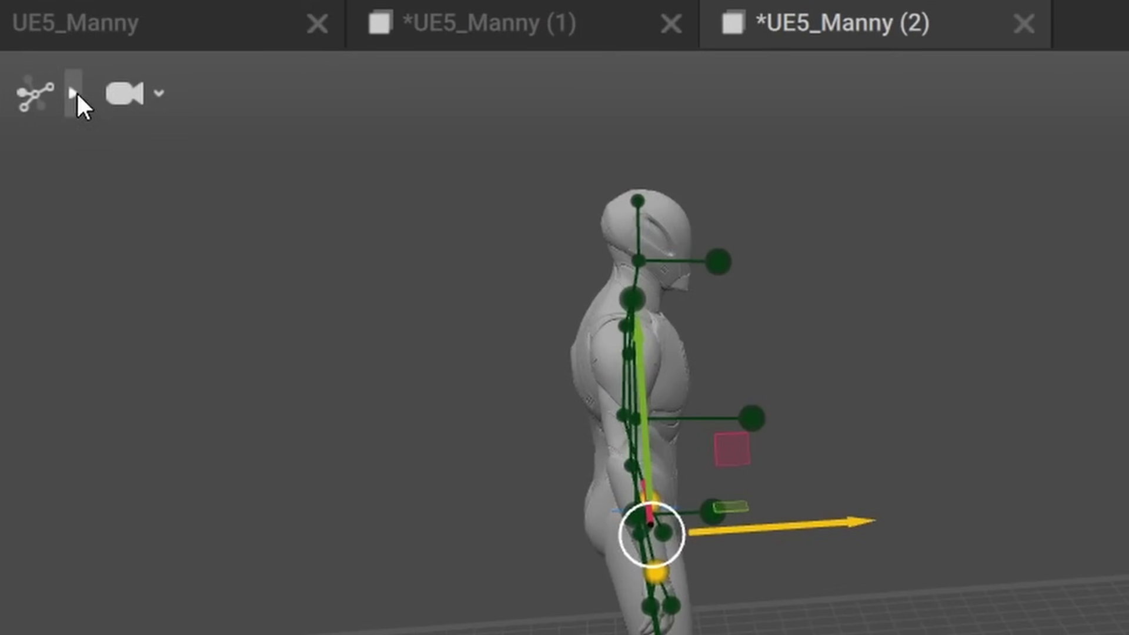
pyautogui.click(73, 92)
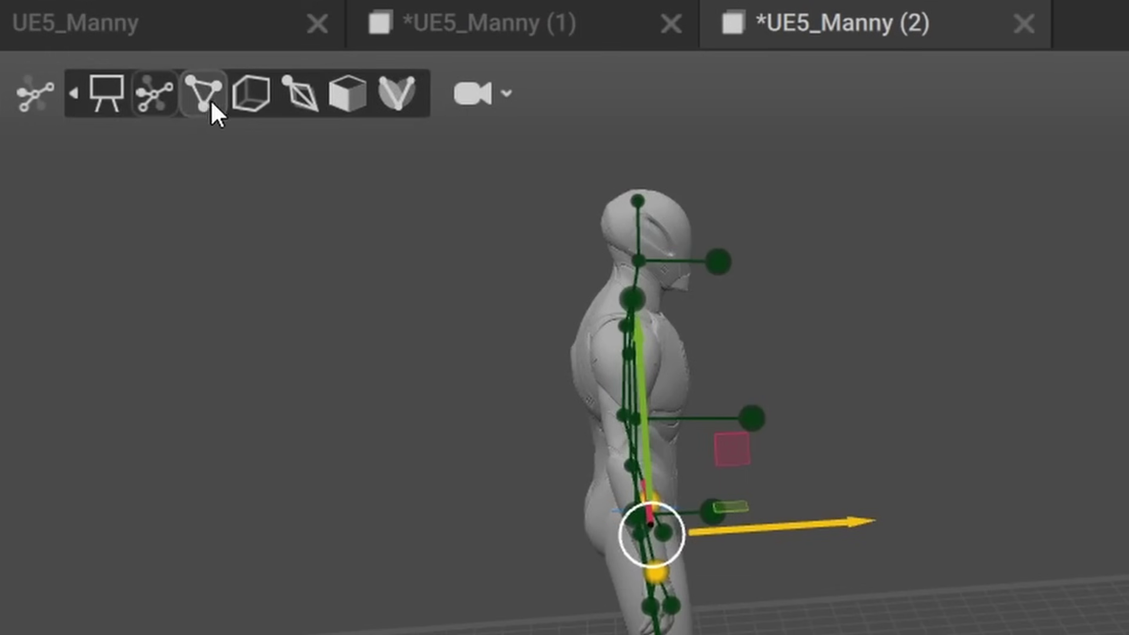
pyautogui.click(206, 93)
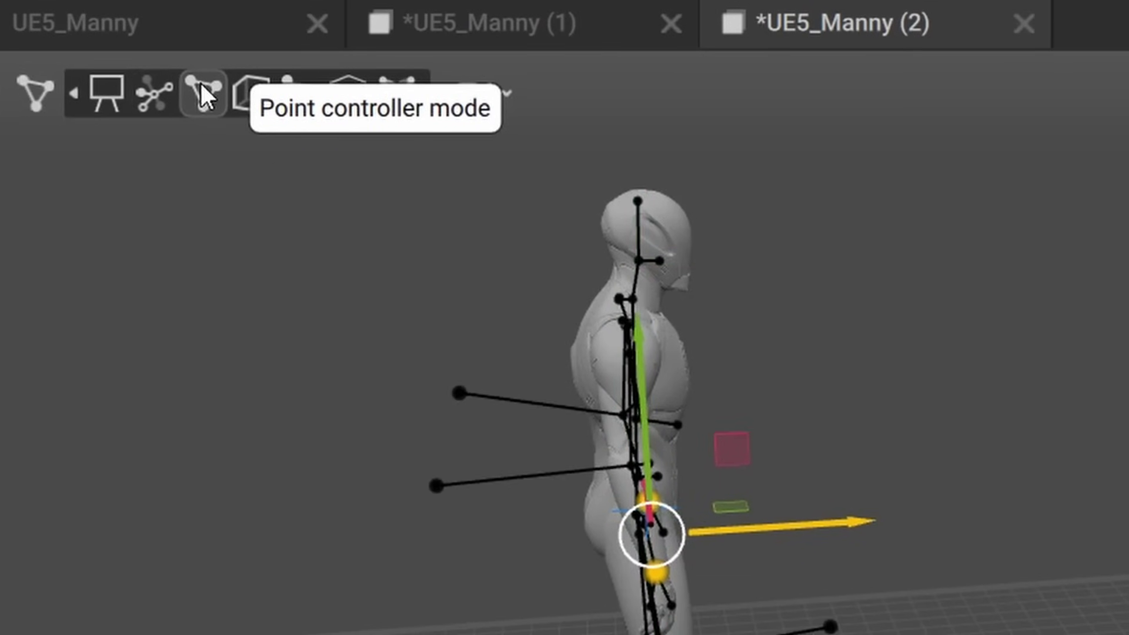
pyautogui.moveTo(771, 503); pyautogui.dragTo(575, 241)
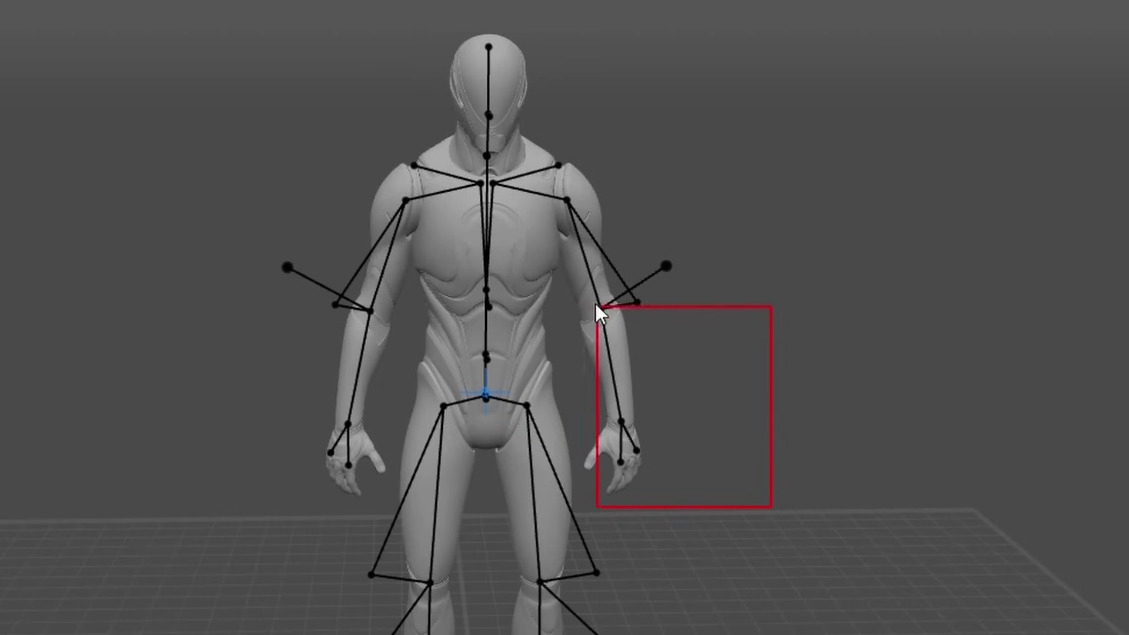
pyautogui.keyDown('shift'); pyautogui.moveTo(219, 496); pyautogui.dragTo(388, 241); pyautogui.keyUp('shift')
pyautogui.keyDown('shift'); pyautogui.moveTo(440, 17); pyautogui.dragTo(515, 161); pyautogui.keyUp('shift')
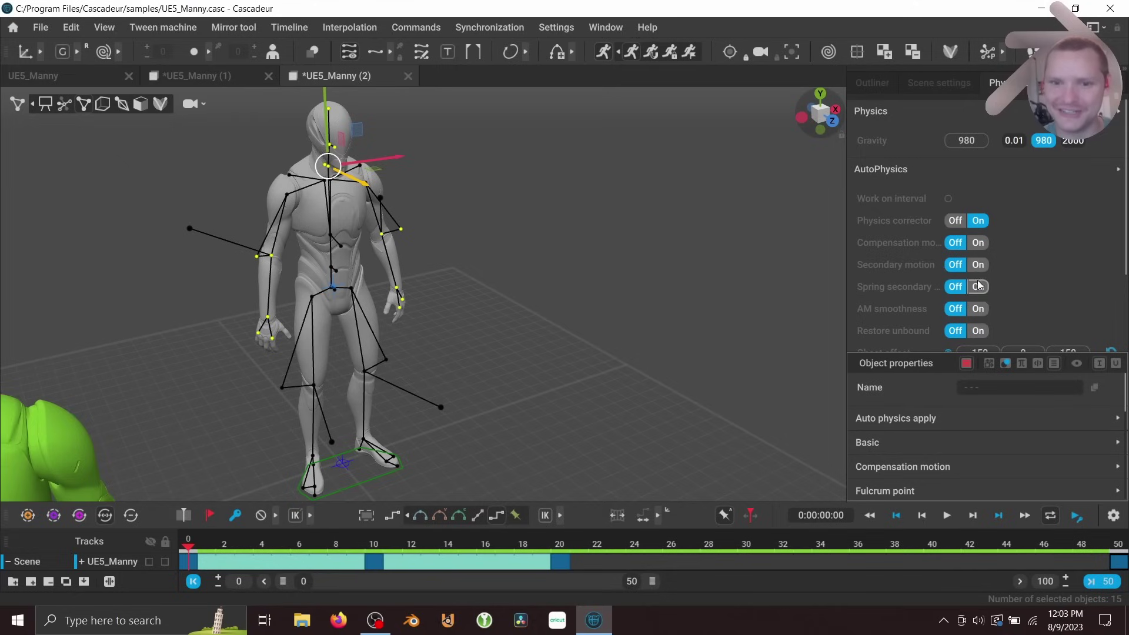
# Turn on Spring secondary motion in the AutoPhysics settings and enlarge the object properties area
pyautogui.click(976, 285)
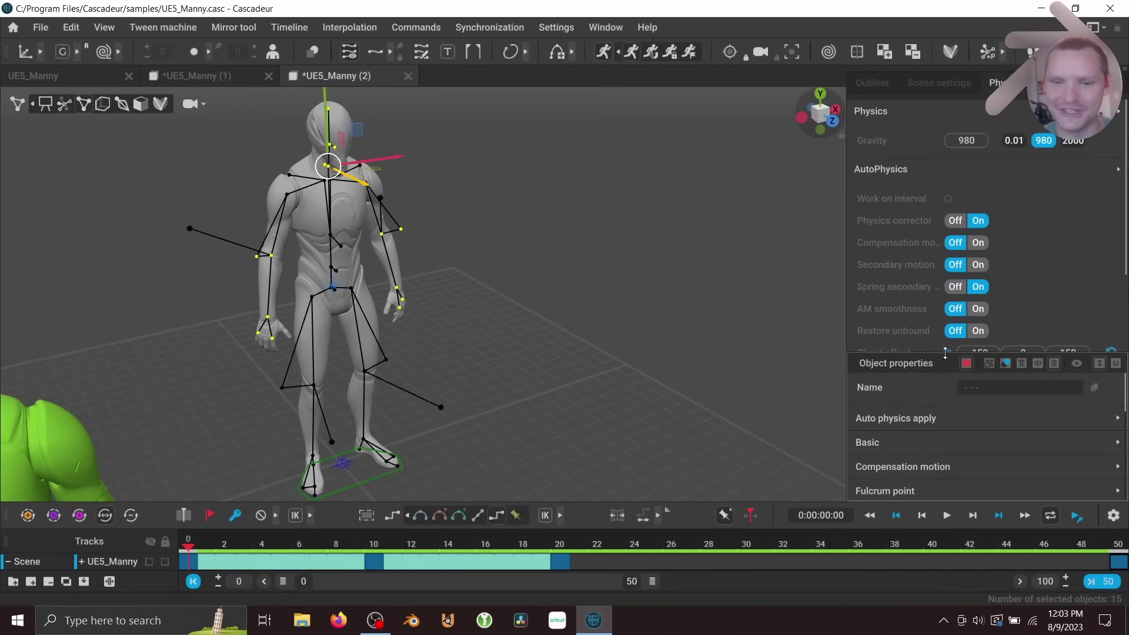
pyautogui.moveTo(944, 352); pyautogui.dragTo(935, 183)
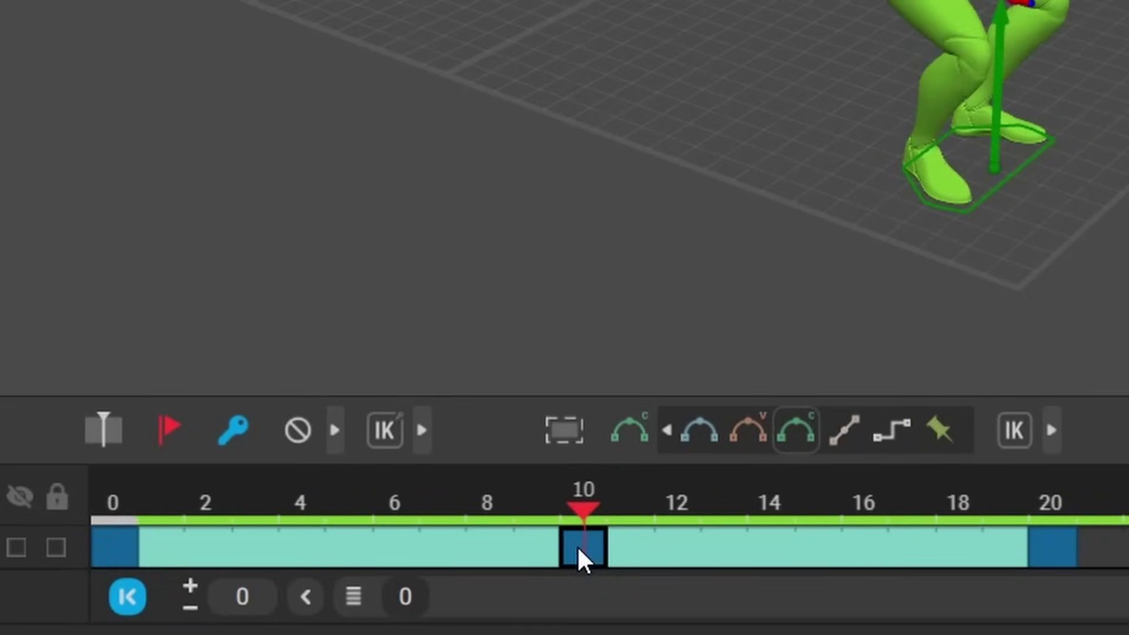
# Move the keyframe at frame 10 to frame 5 on the timeline
pyautogui.moveTo(577, 550); pyautogui.dragTo(347, 550)
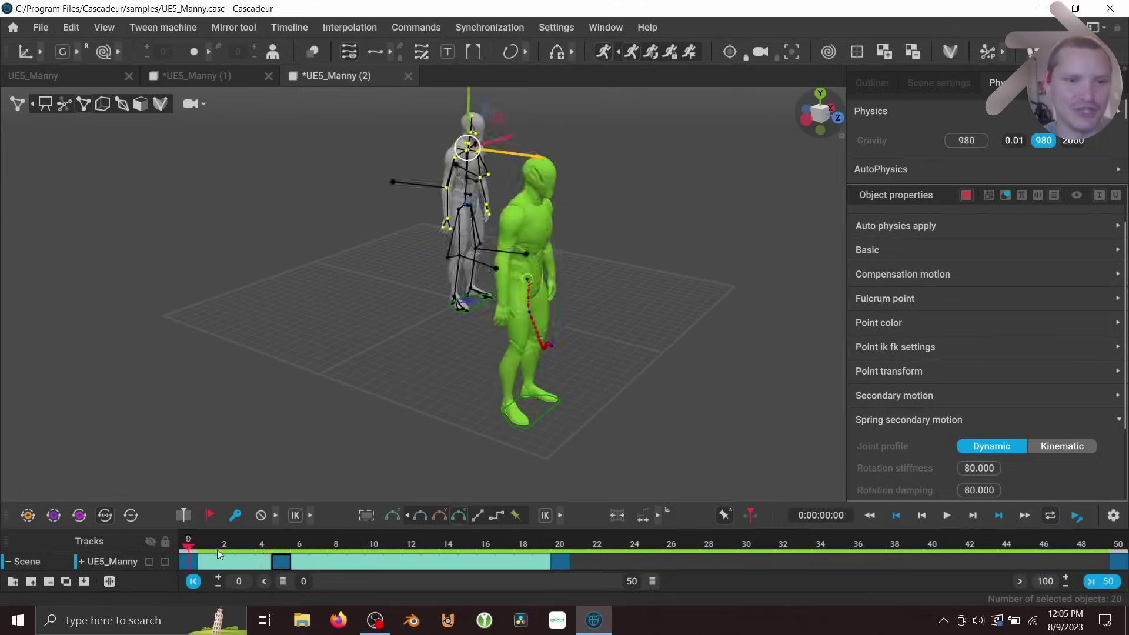